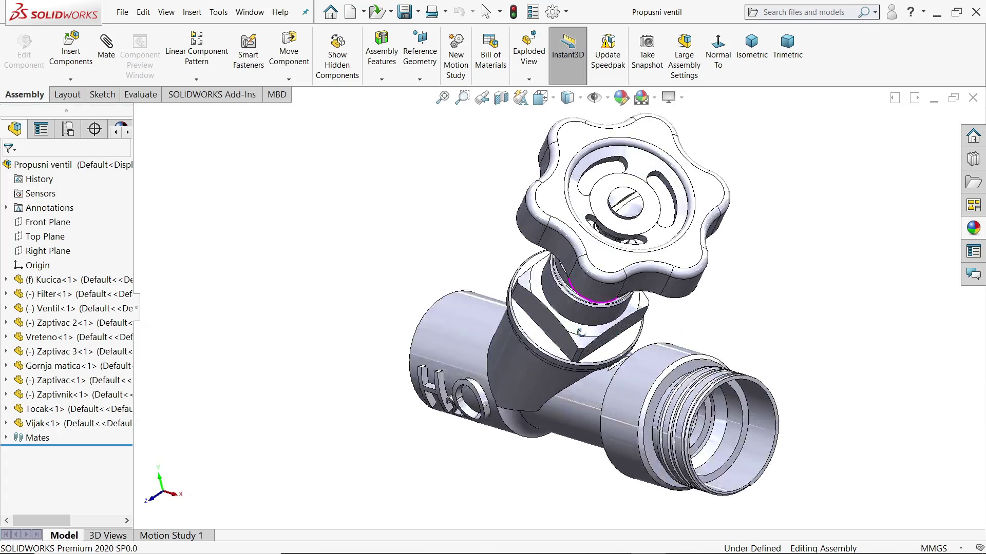
Load the SOLIDWORKS Visualize add-in for the current session.
middle_click_drag(580, 332, 628, 326)
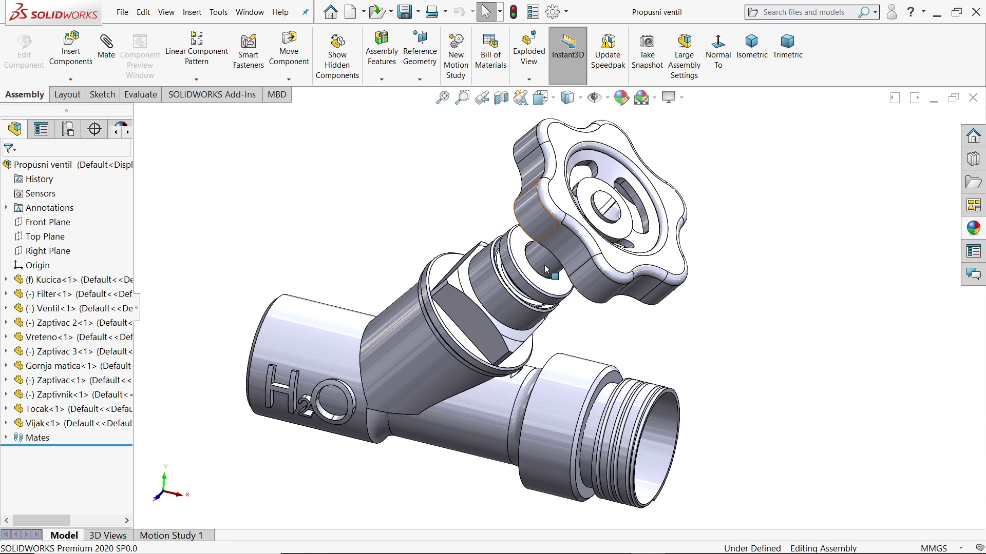
left_click(567, 13)
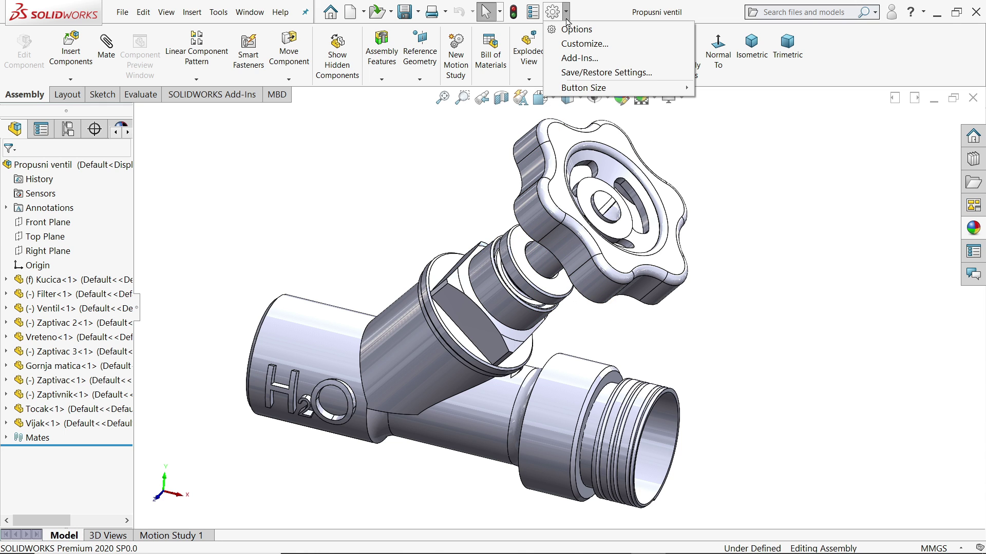
left_click(573, 58)
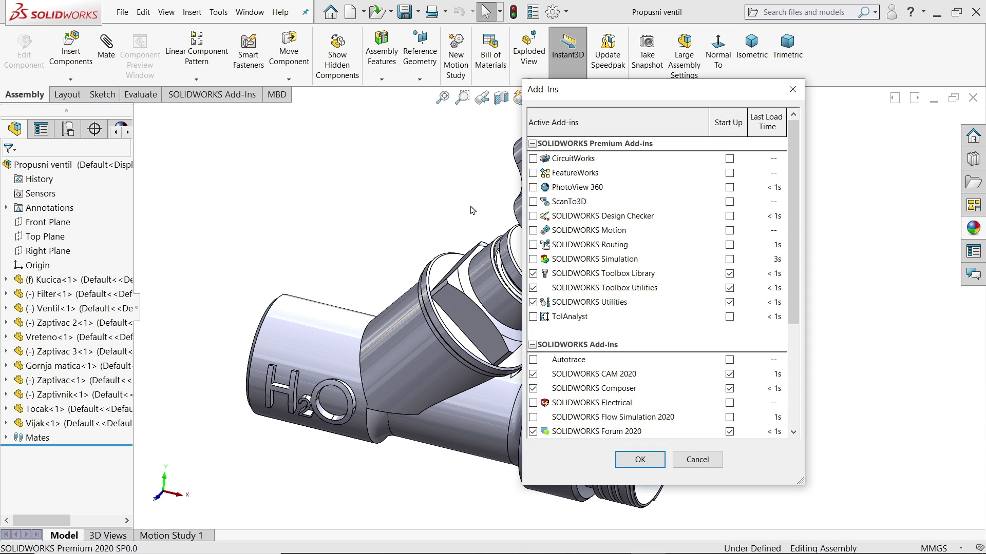
scroll(532, 318, "down", 3)
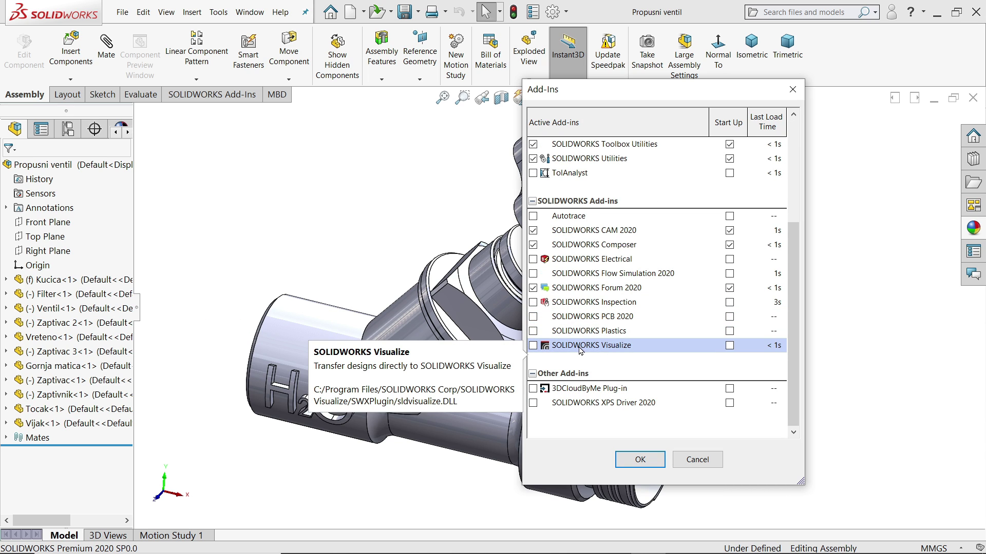
left_click(533, 346)
left_click(638, 459)
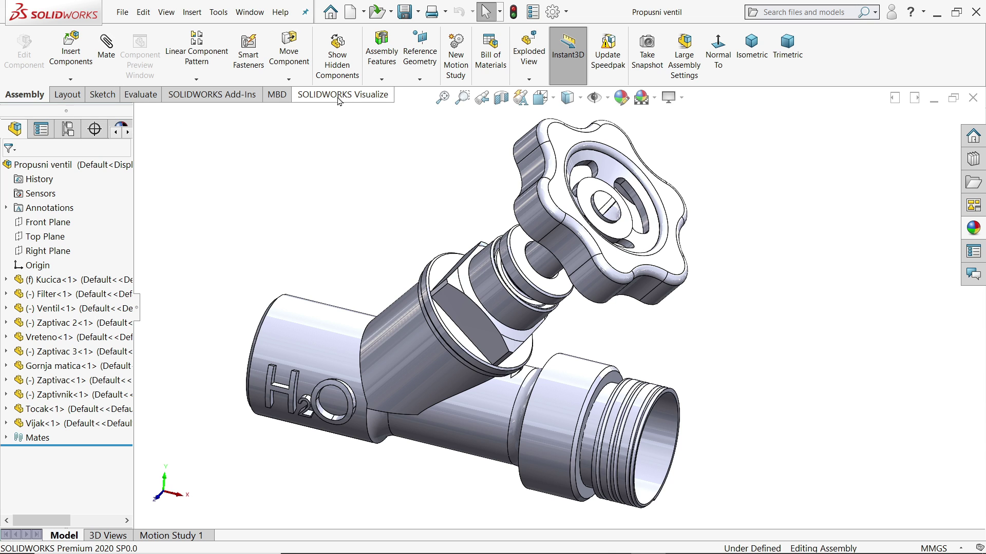
Transfer the Propusni ventil assembly to SOLIDWORKS Visualize using Export Advanced.
left_click(338, 97)
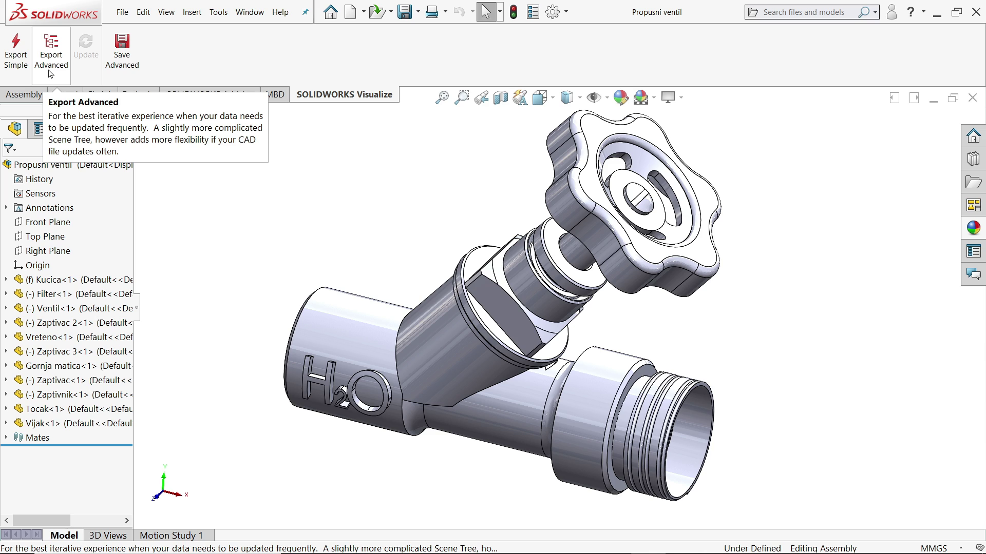
left_click(216, 18)
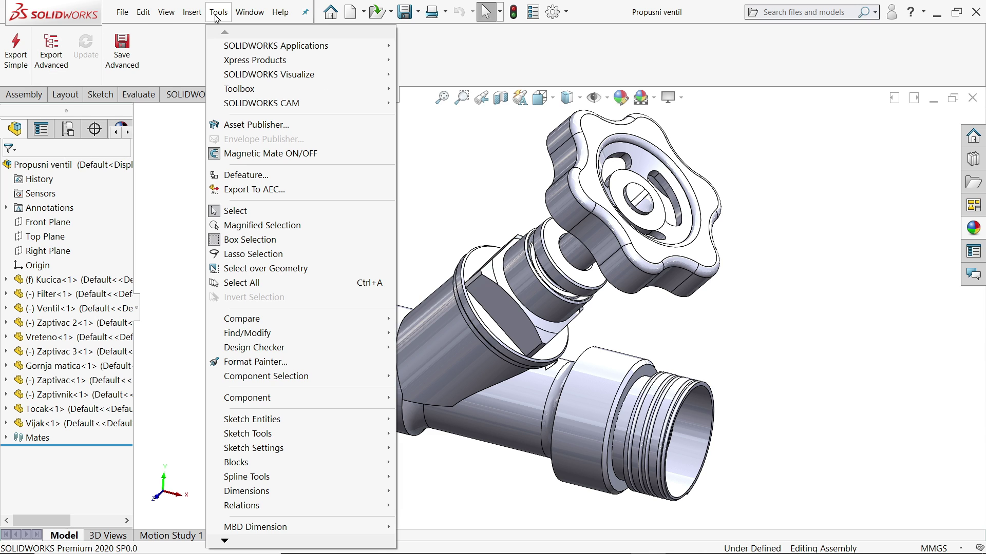
mouse_move(275, 81)
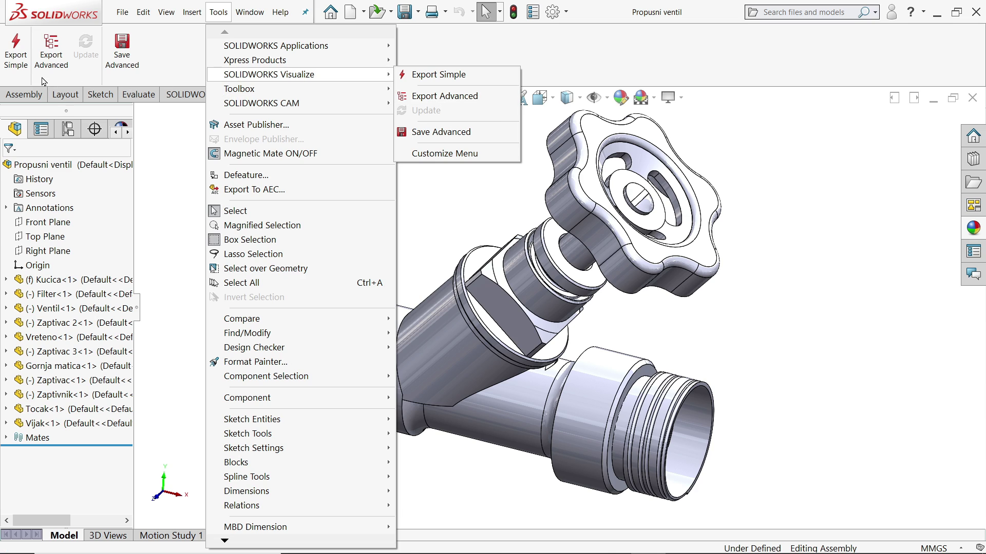
left_click(169, 148)
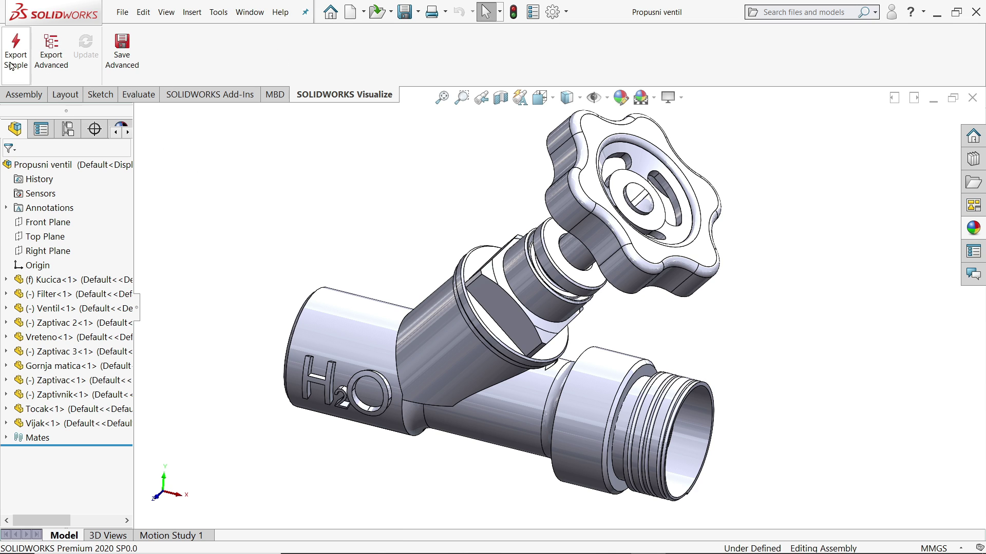
left_click(49, 65)
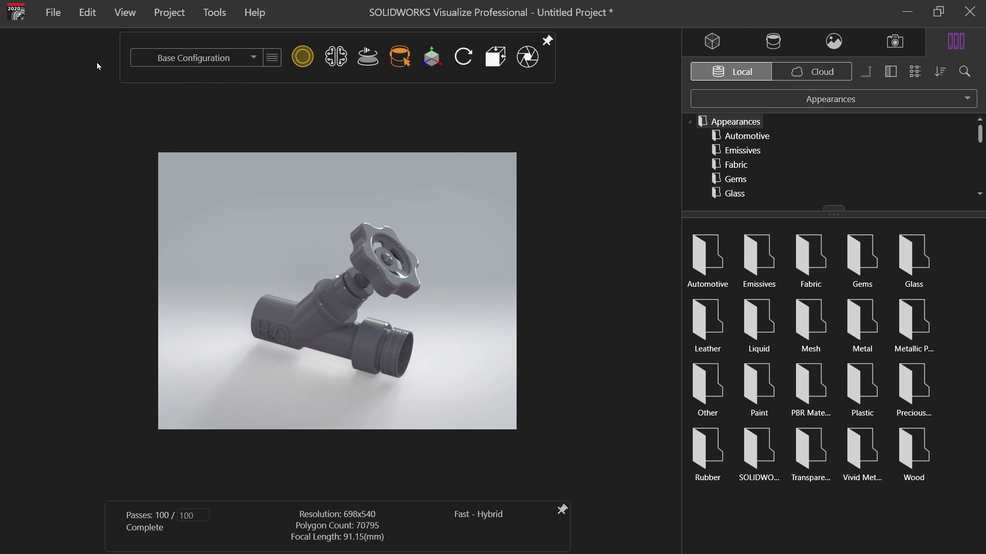
left_click(495, 57)
mouse_move(301, 55)
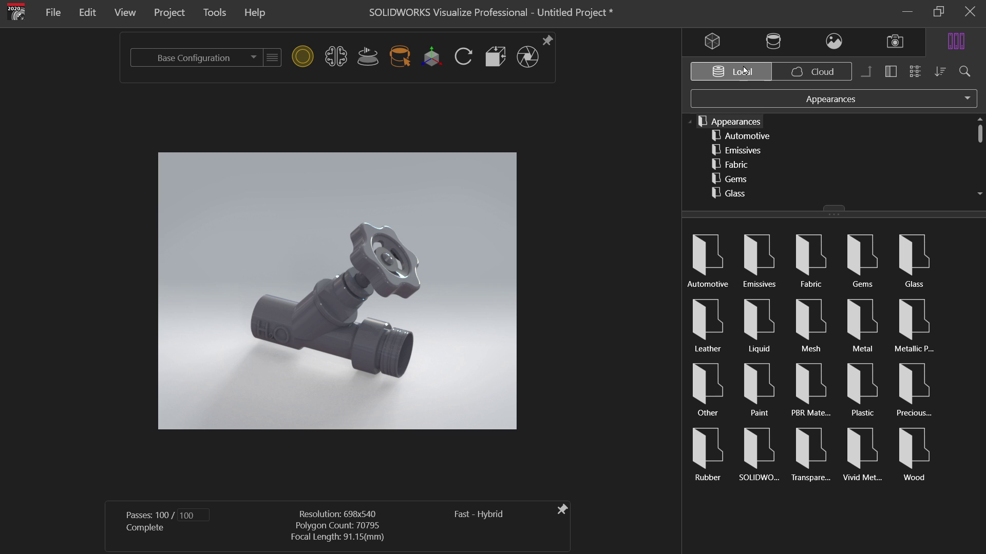
left_click(713, 41)
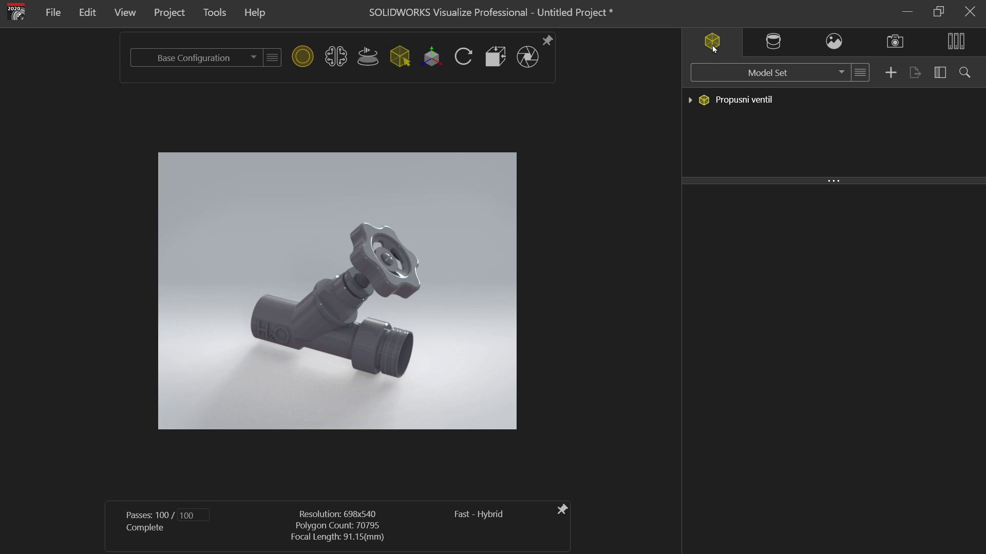
right_click(715, 119)
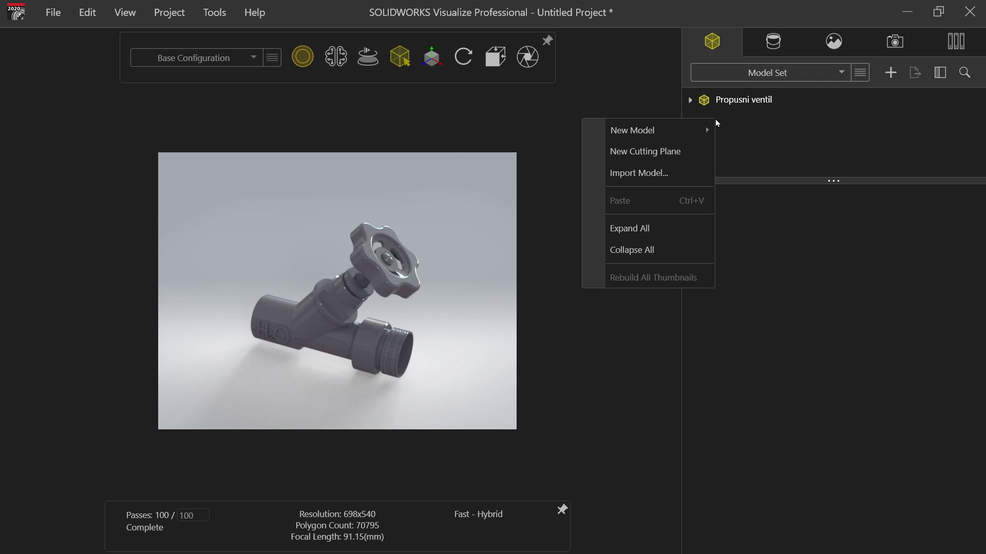
left_click(664, 175)
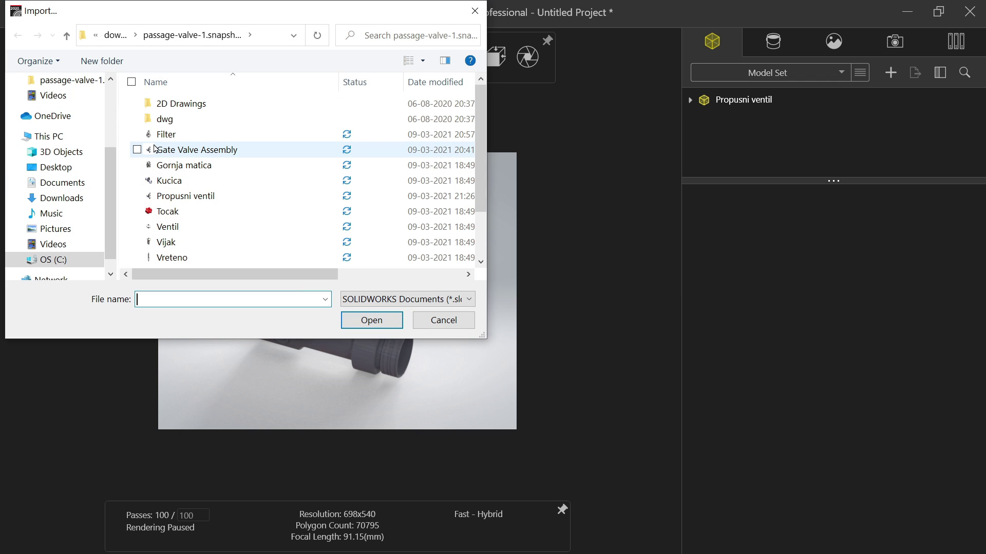
left_click(442, 321)
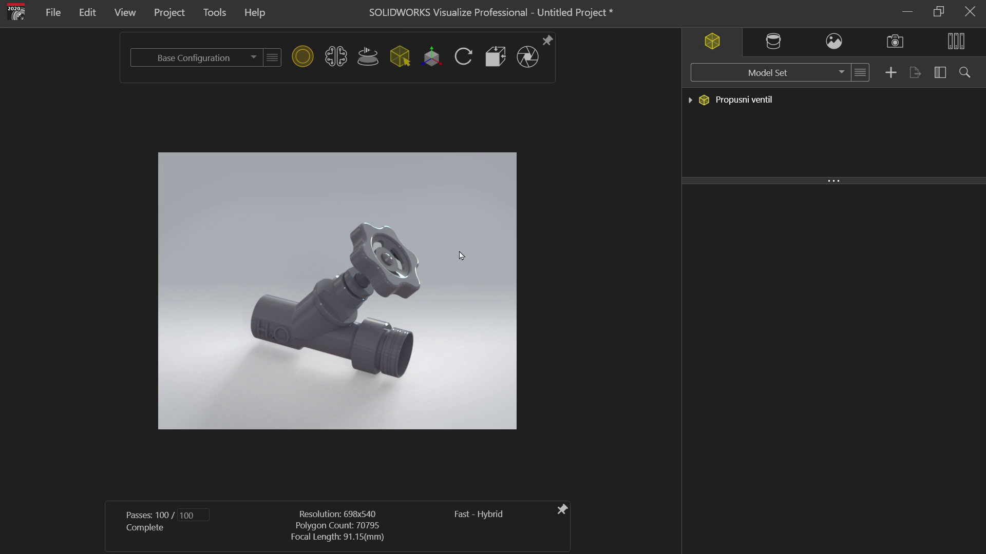
Review the project's own appearances and look through the appearance categories in the local library.
left_click(774, 41)
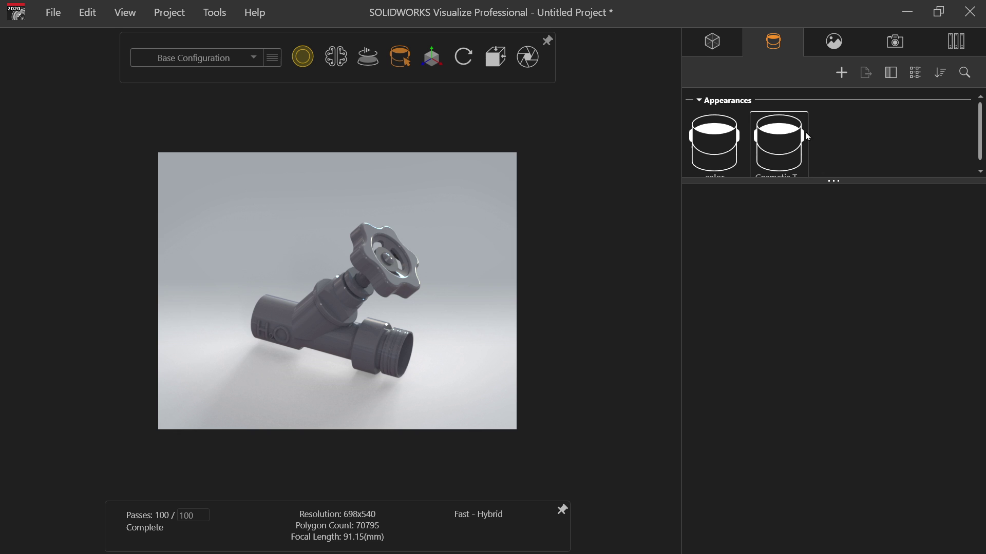
left_click_drag(832, 181, 833, 219)
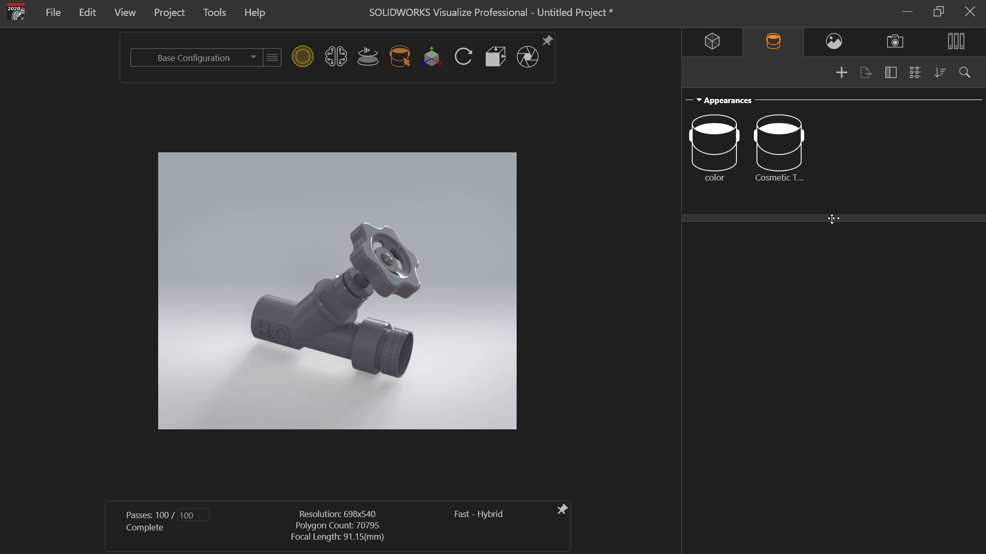
left_click(956, 45)
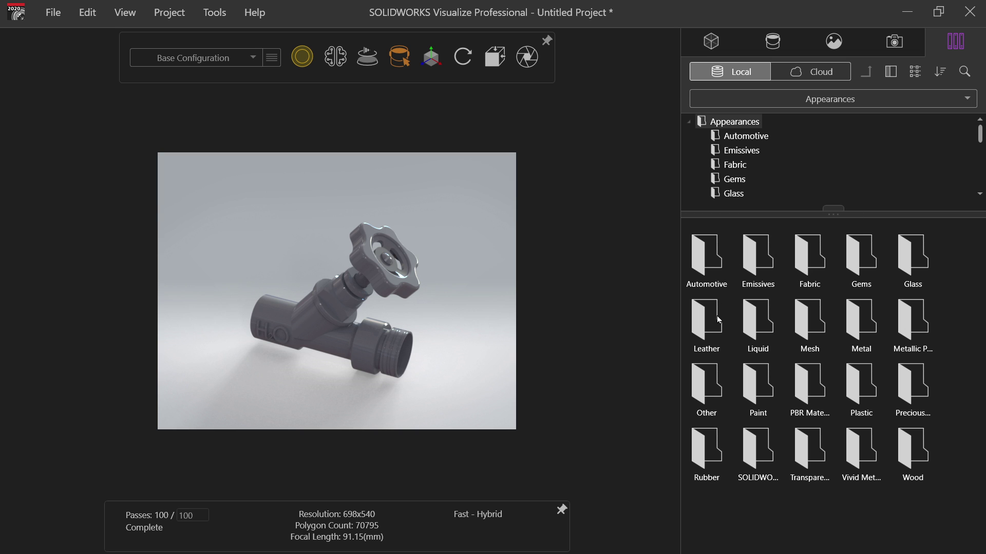
scroll(742, 159, "down", 5)
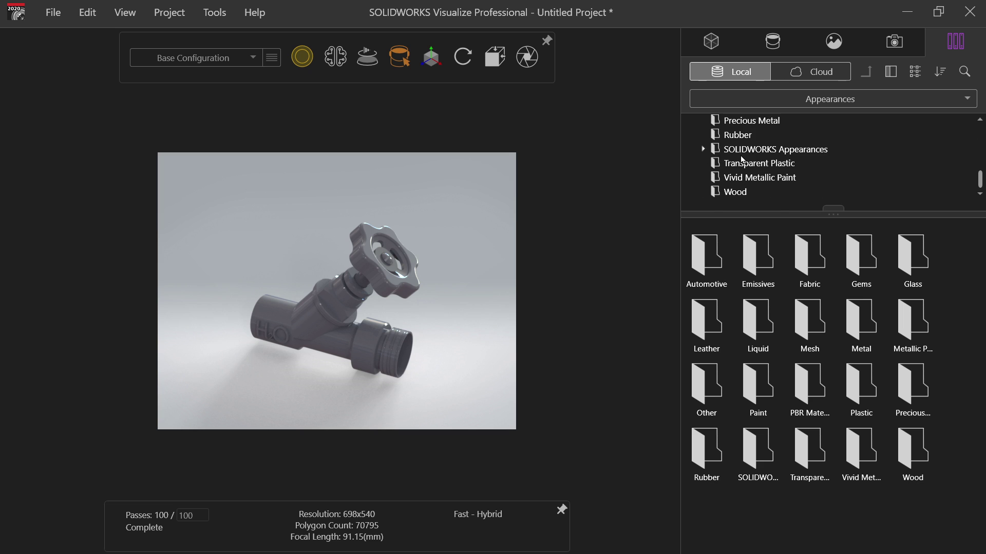
scroll(743, 160, "up", 5)
scroll(742, 160, "down", 3)
scroll(742, 159, "down", 2)
scroll(702, 149, "up", 5)
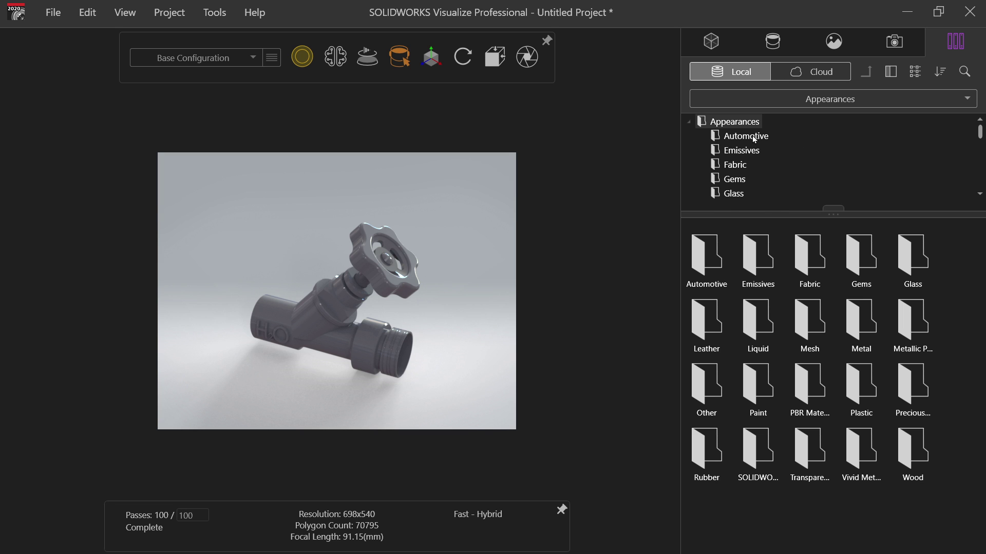
Open the Gold folder of the Metal category under SOLIDWORKS Appearances in the library.
scroll(750, 185, "down", 4)
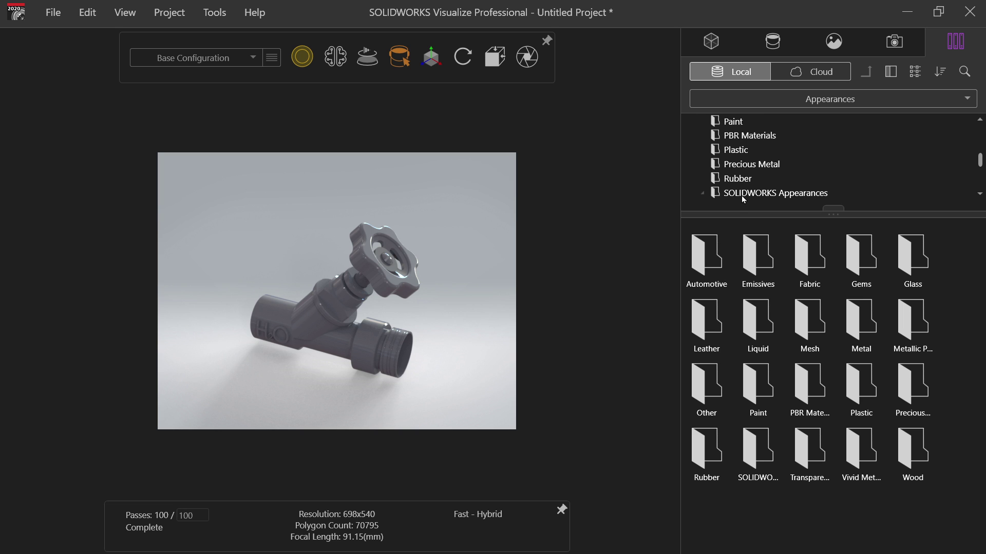
double_click(743, 198)
scroll(781, 168, "down", 1)
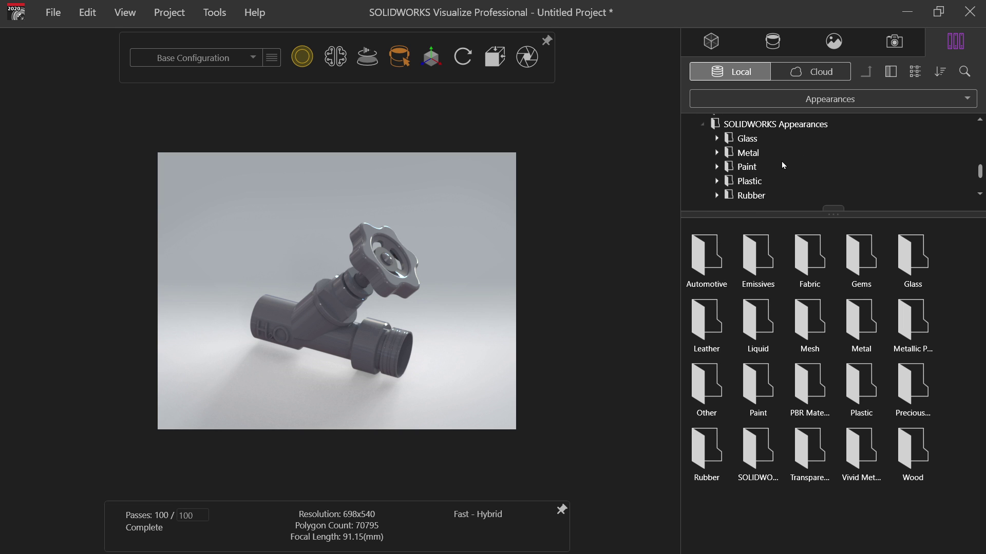
left_click(749, 156)
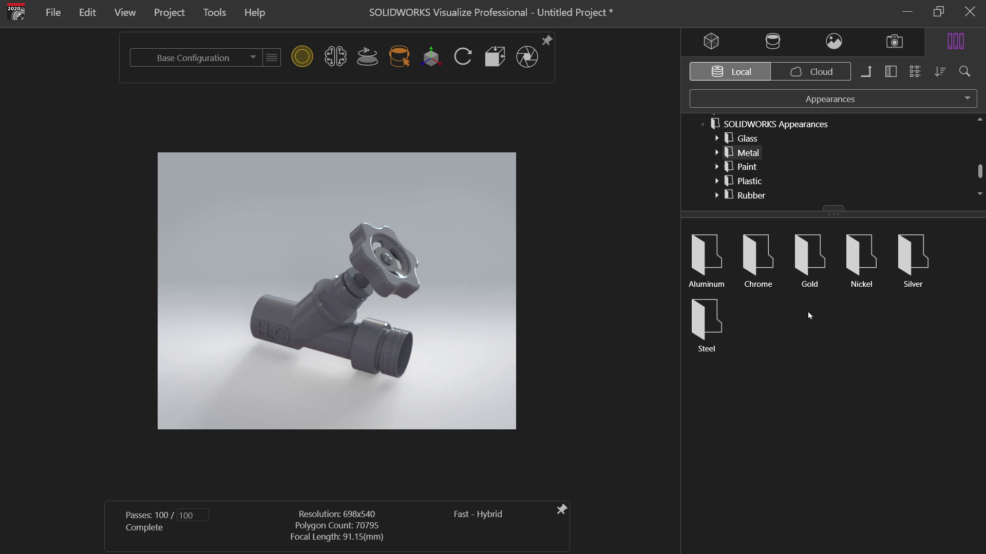
double_click(815, 272)
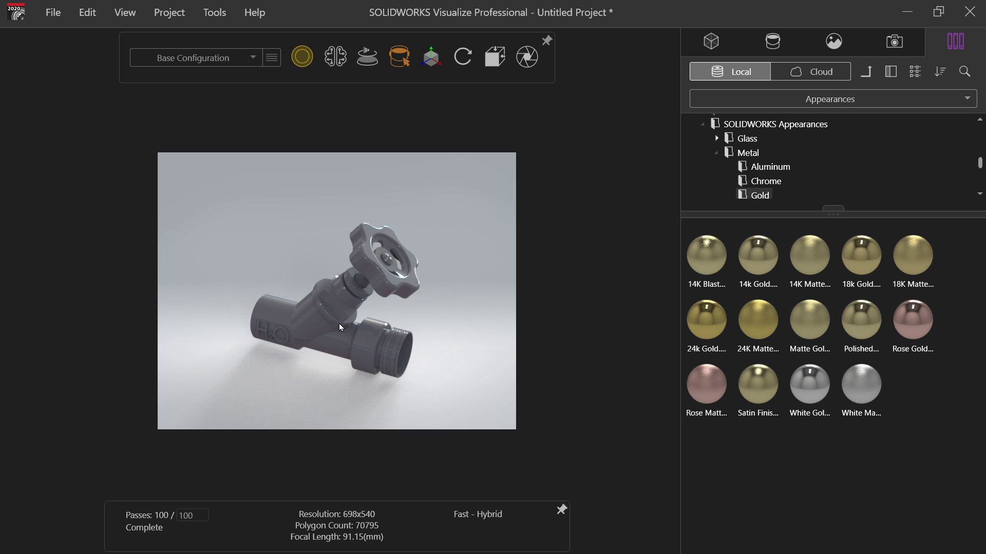
Reframe the valve in the render by bringing the camera closer, panning it, rotating it and adjusting its distance.
left_click_drag(339, 323, 383, 280)
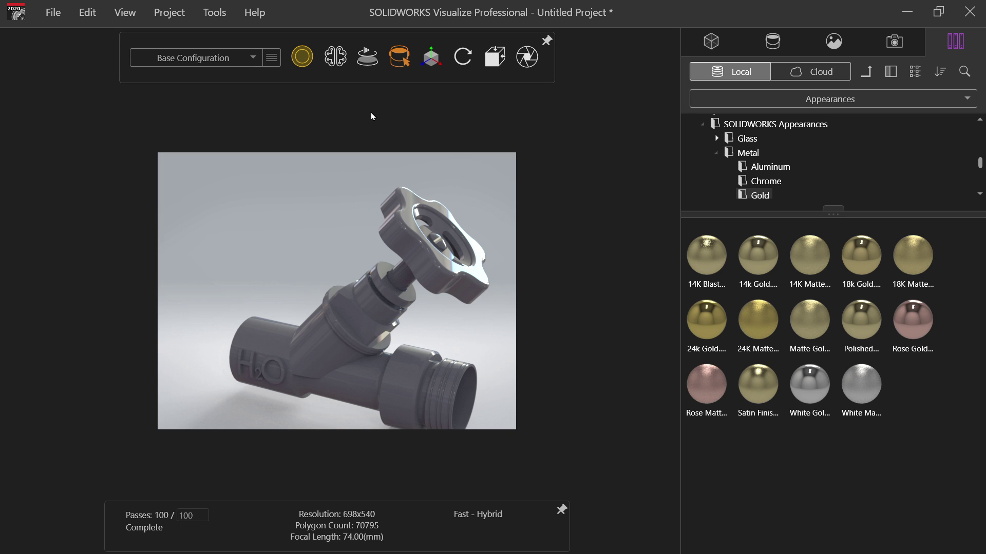
mouse_move(367, 60)
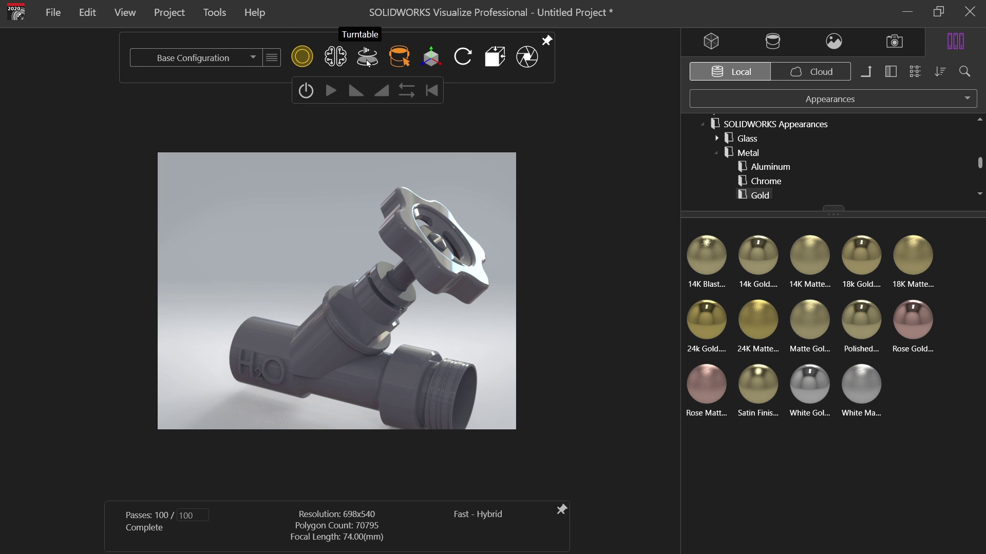
mouse_move(396, 65)
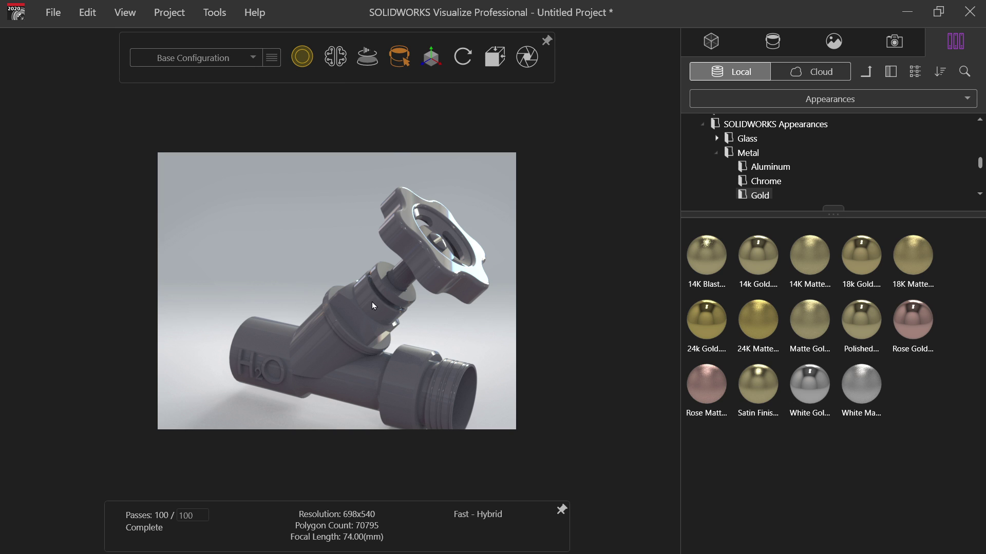
mouse_move(434, 65)
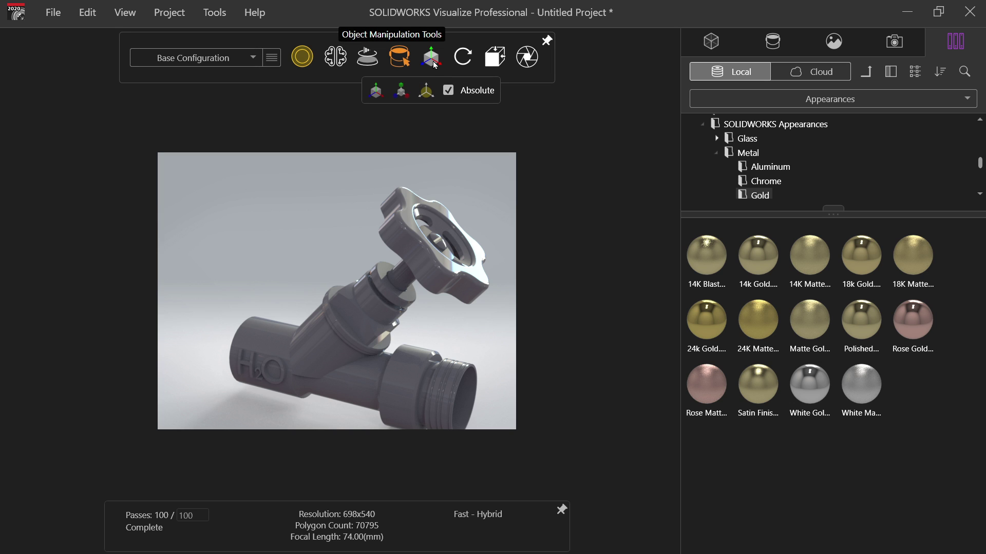
mouse_move(465, 65)
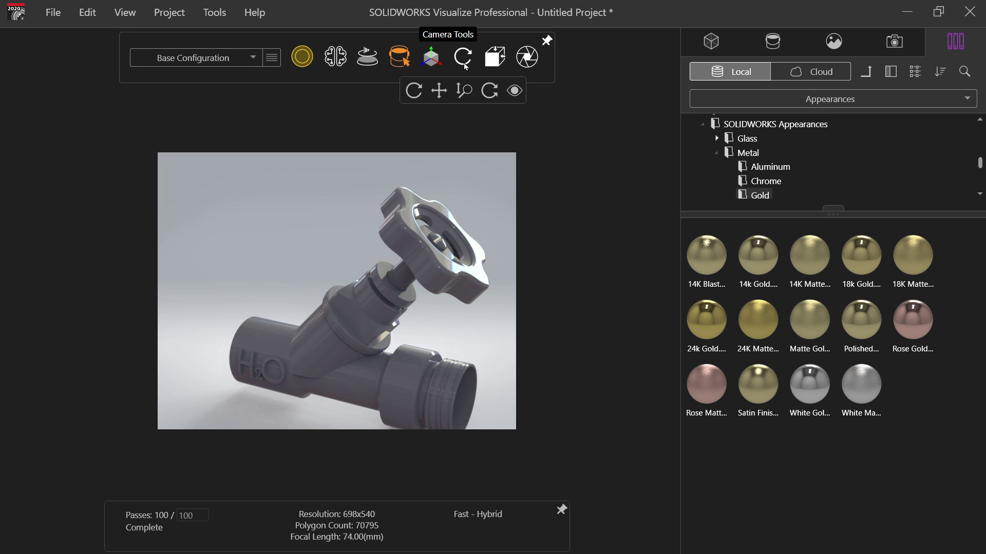
left_click(438, 90)
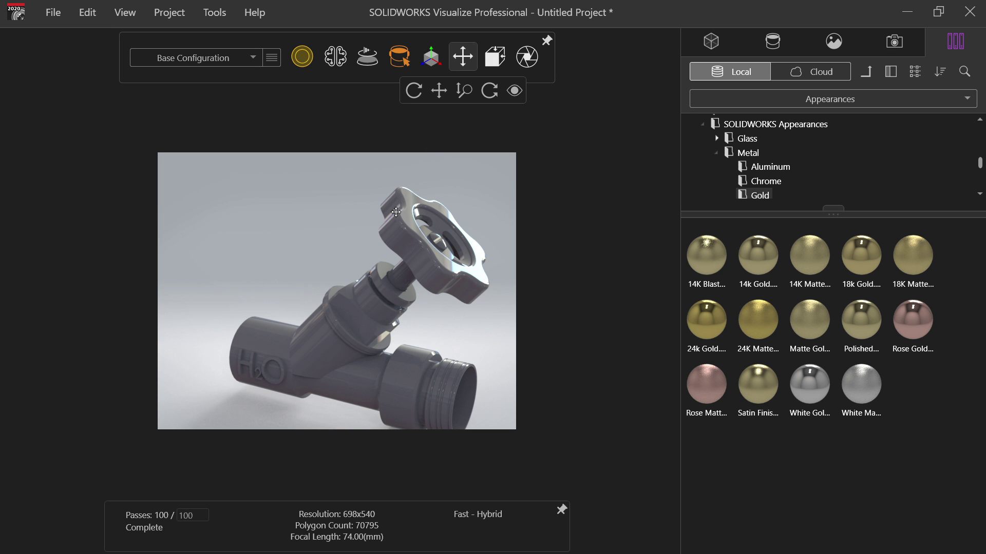
left_click_drag(372, 208, 325, 187)
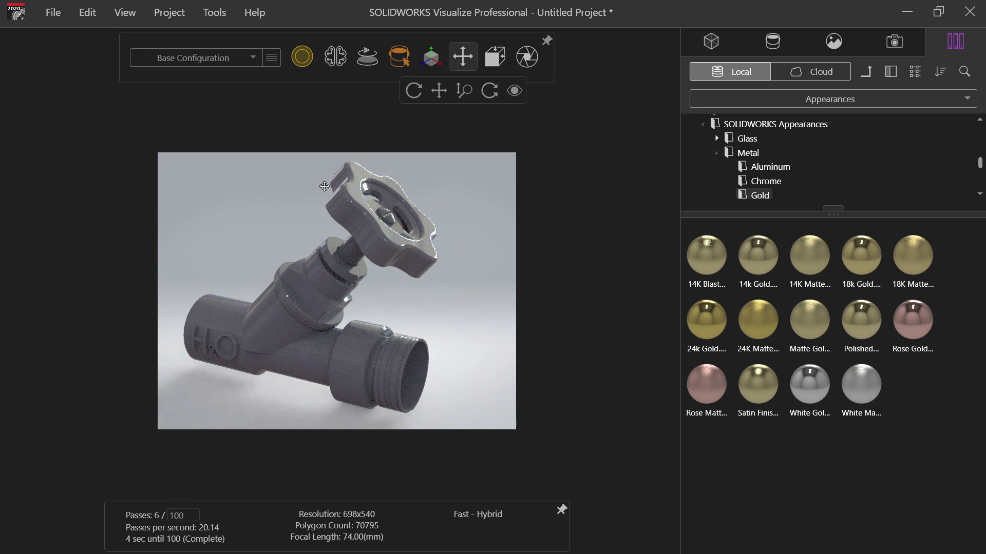
left_click(413, 90)
left_click_drag(372, 251, 352, 251)
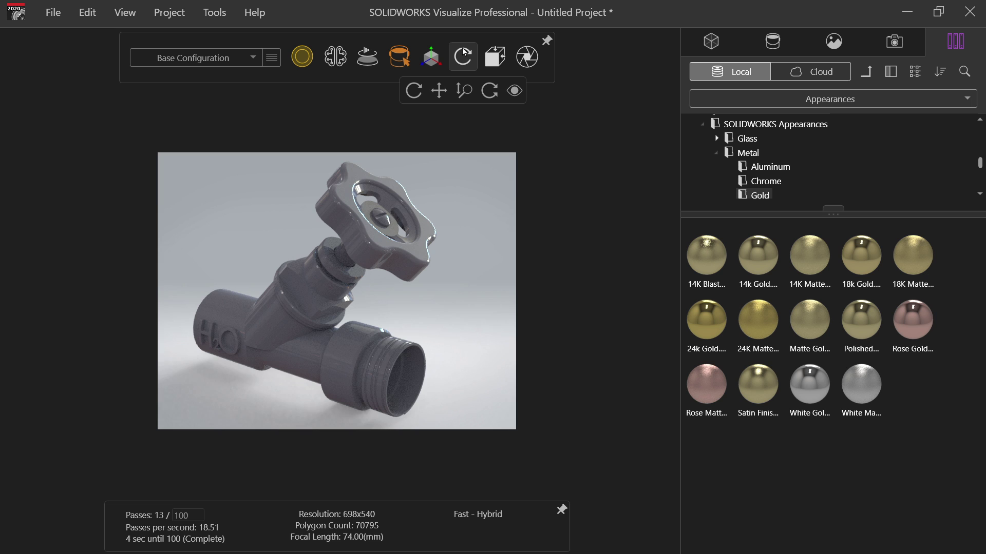
left_click(464, 90)
left_click_drag(457, 133, 461, 137)
Apply a corner view preset that puts the valve's threaded end in front, and bring the camera closer to the valve.
mouse_move(495, 60)
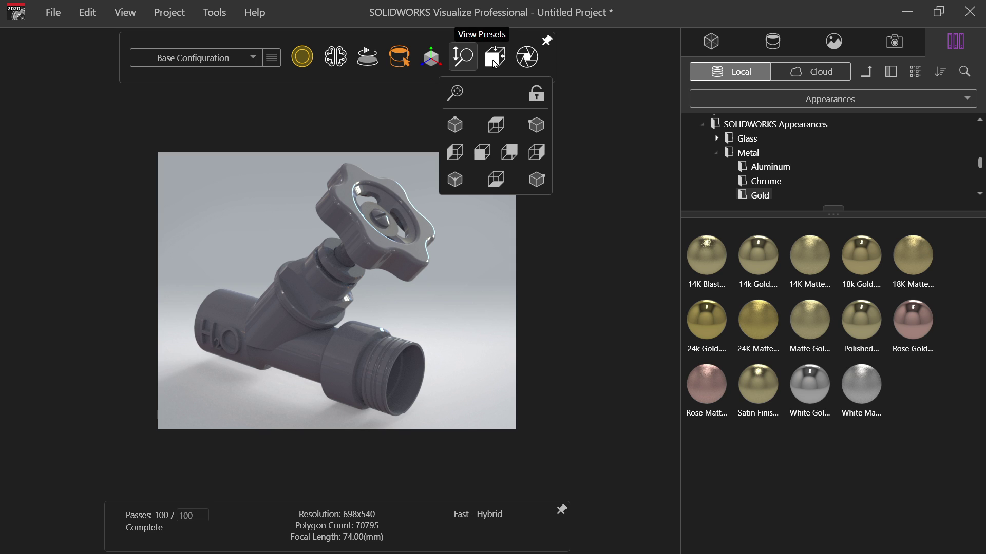
left_click(536, 179)
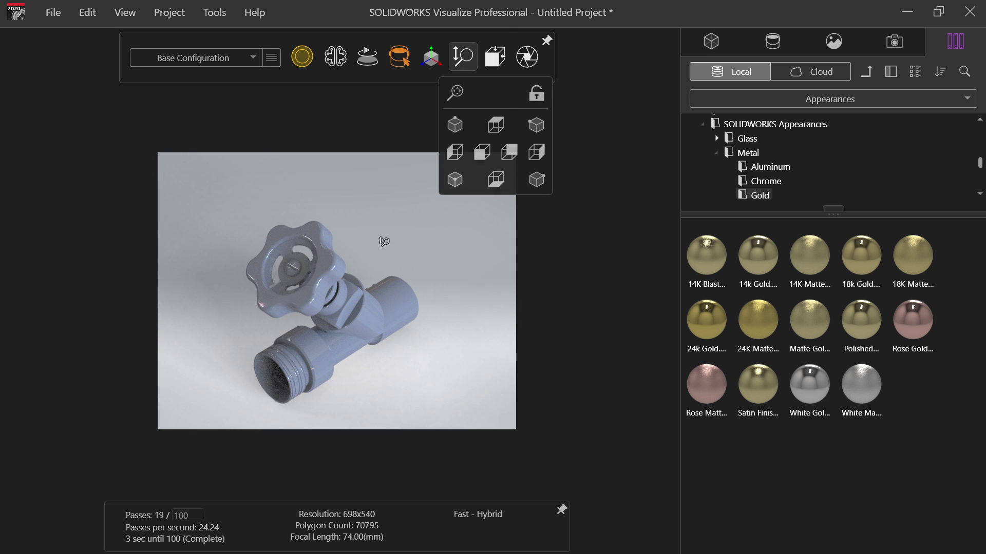
left_click_drag(376, 235, 374, 149)
mouse_move(455, 56)
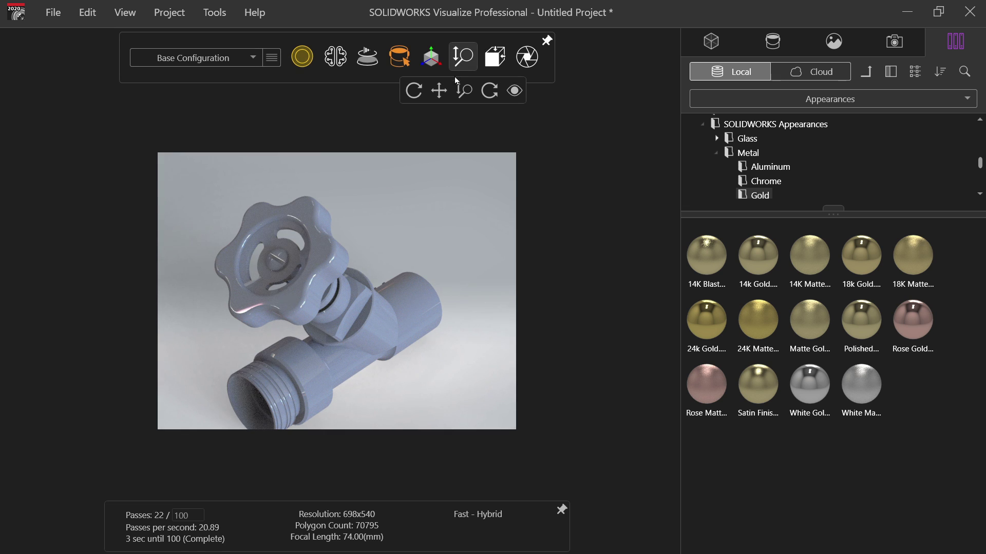
Rotate and pan the camera so the whole valve sits inside the render frame with the handwheel seen more from the side.
left_click(413, 91)
left_click_drag(380, 220, 344, 193)
mouse_move(472, 61)
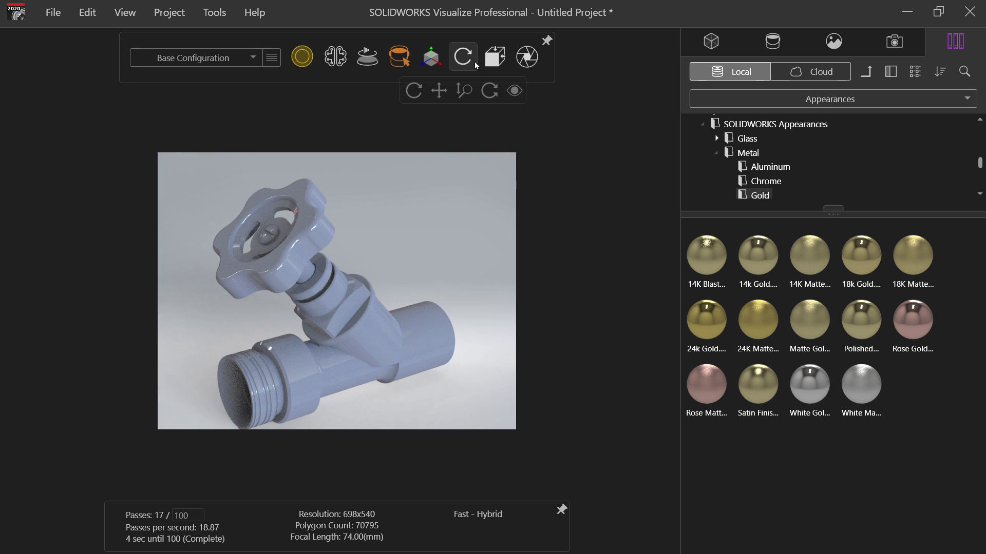
left_click(438, 92)
left_click_drag(396, 221, 401, 216)
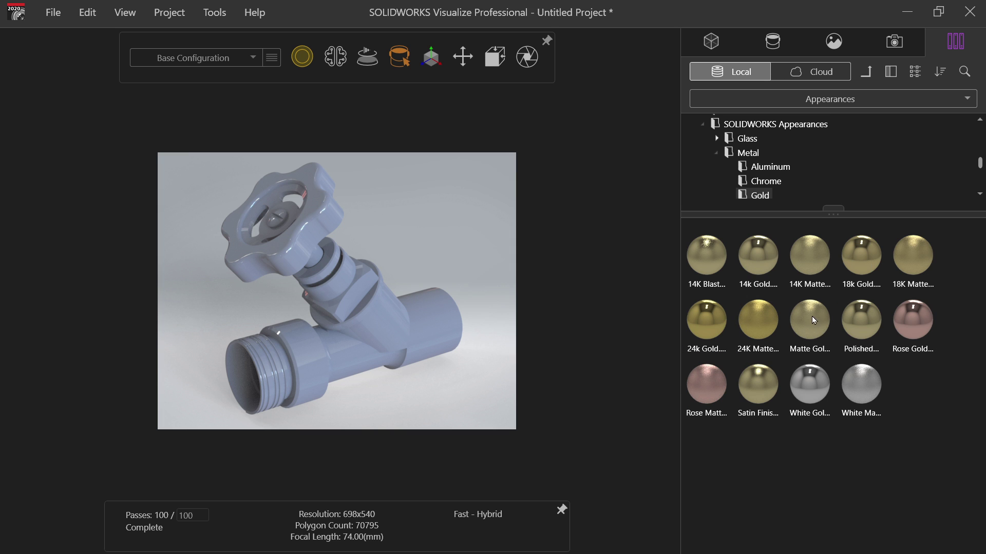
Apply 18K Matte Gold to the valve body and Brushed Chrome to the threaded end and the hexagonal bonnet.
left_click_drag(913, 255, 431, 342)
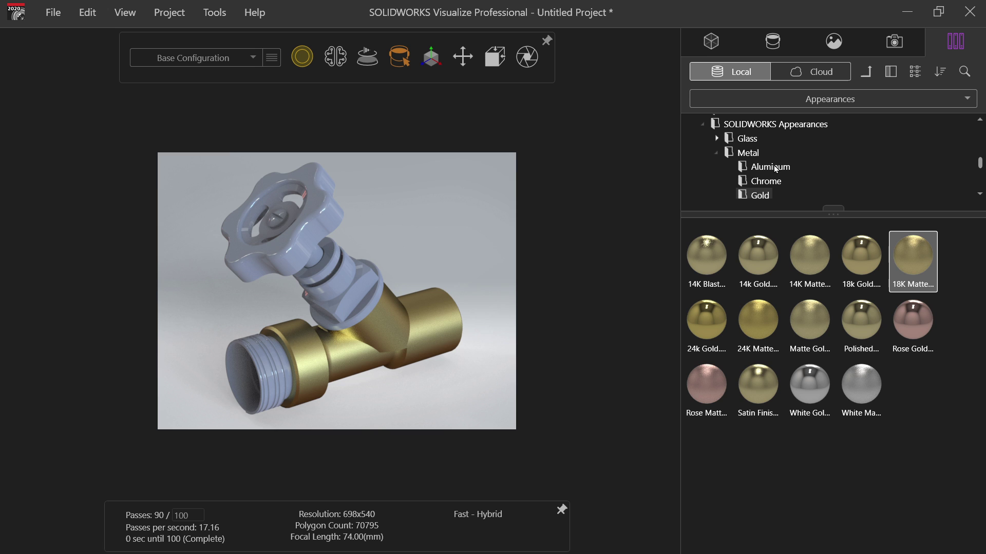
left_click(766, 184)
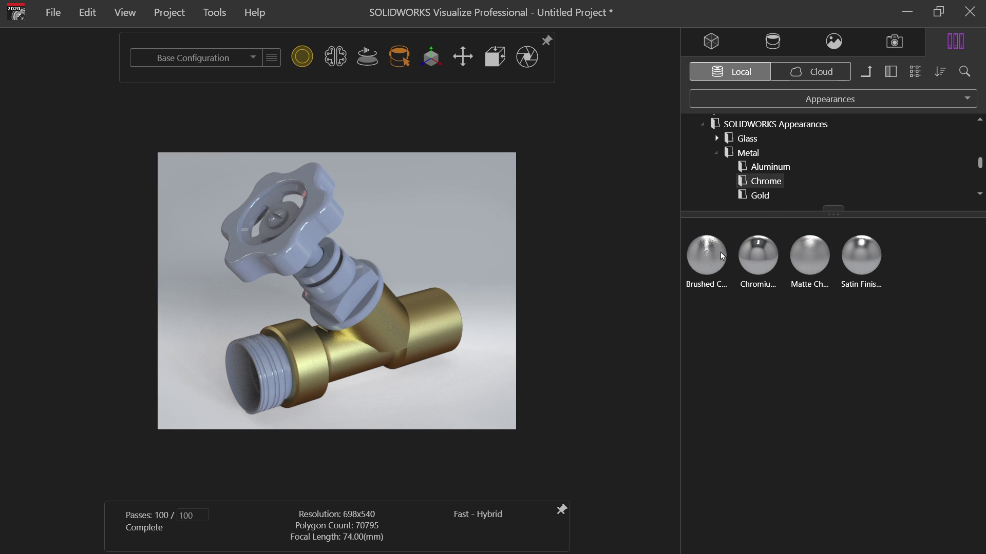
mouse_move(714, 254)
left_mouse_down()
mouse_move(487, 354)
mouse_move(297, 355)
left_mouse_up()
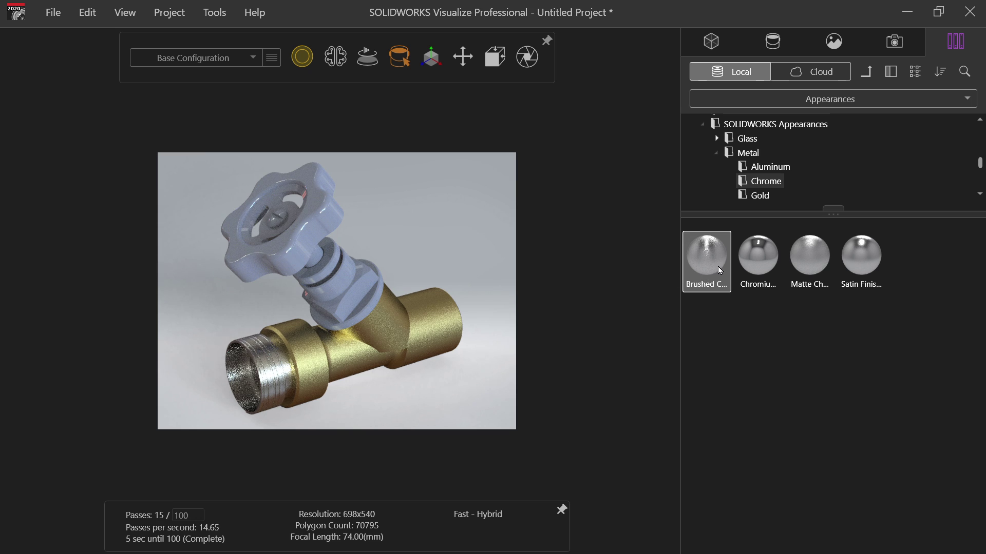
mouse_move(701, 280)
left_mouse_down()
mouse_move(508, 301)
mouse_move(359, 296)
mouse_move(363, 316)
left_mouse_up()
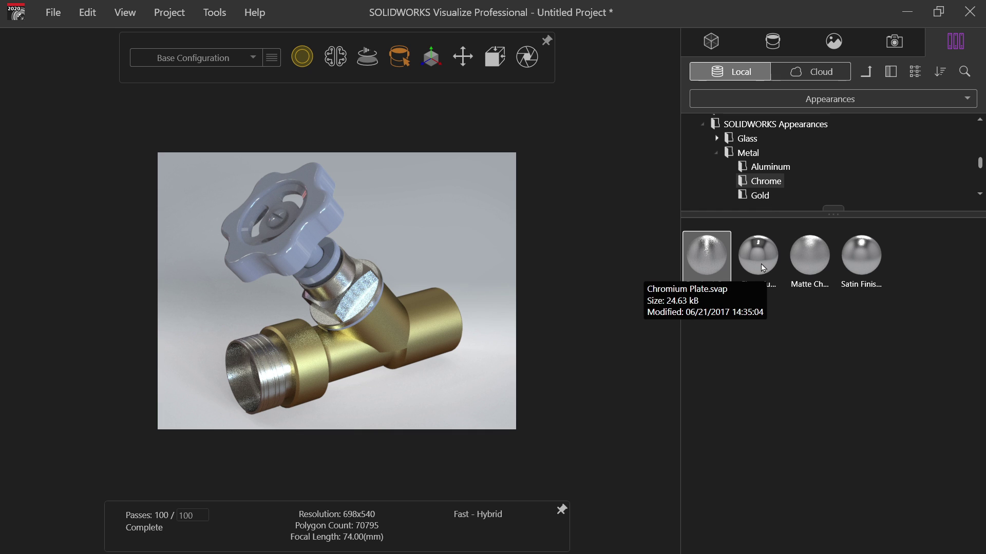
Apply Chromium Plate to the collar below the handwheel and Polished Aluminum to the screw at the handwheel's centre.
left_click_drag(761, 264, 330, 263)
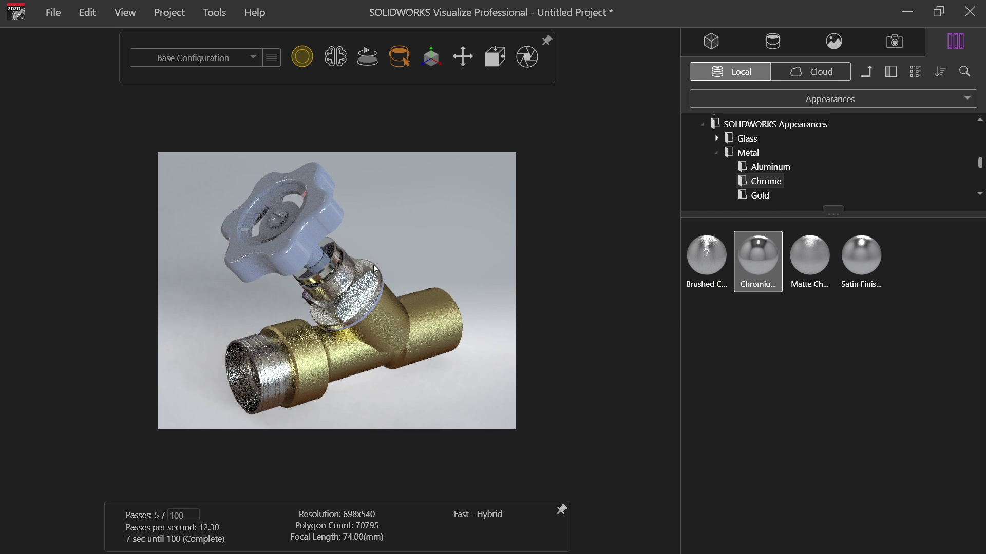
left_click(776, 167)
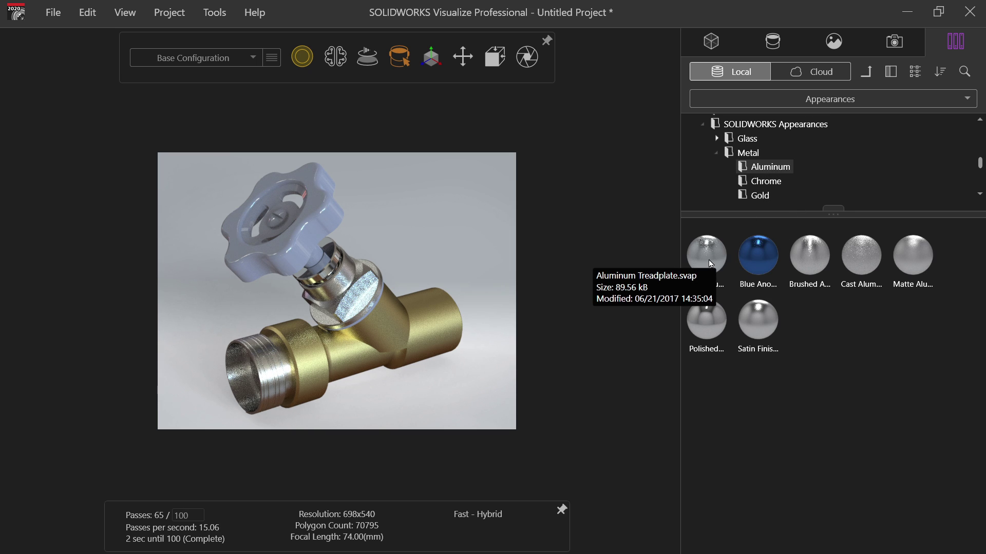
left_click_drag(705, 320, 273, 221)
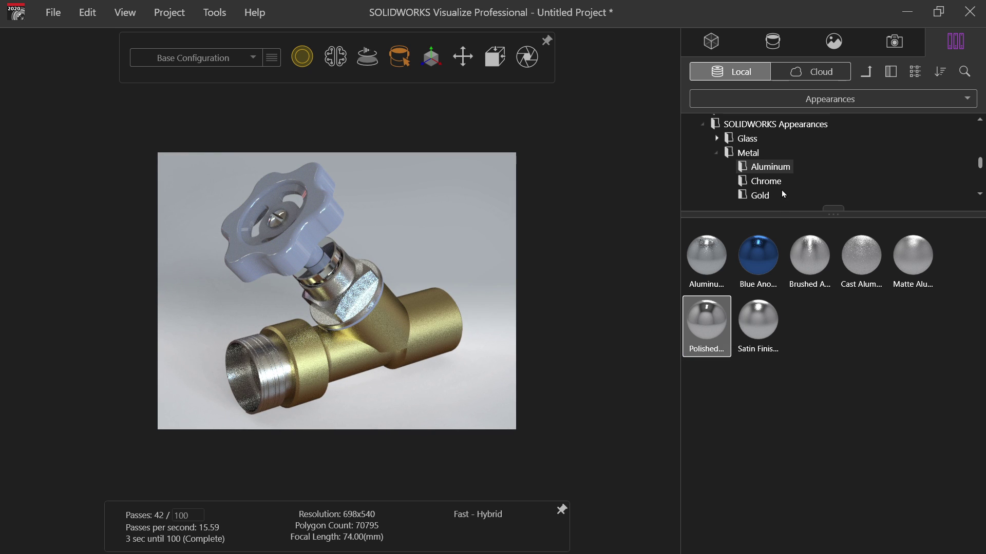
Apply the Candy Apple Red car paint to the handwheel.
scroll(780, 190, "down", 2)
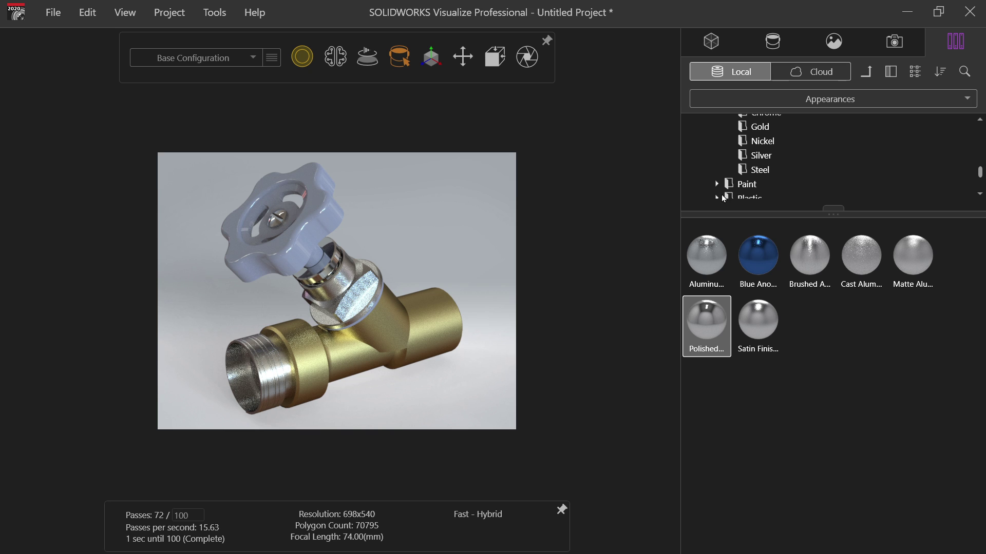
scroll(743, 190, "up", 2)
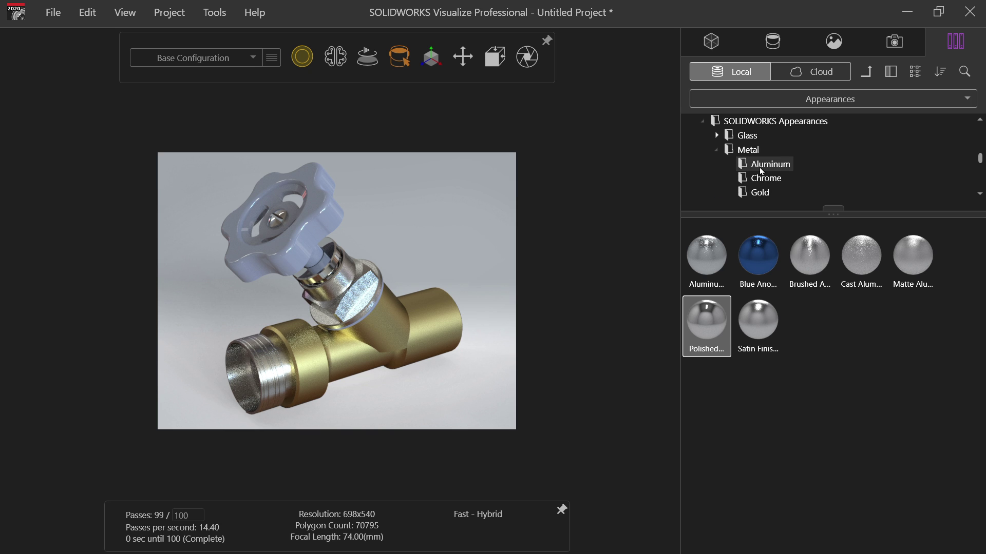
scroll(760, 171, "down", 3)
left_click(758, 163)
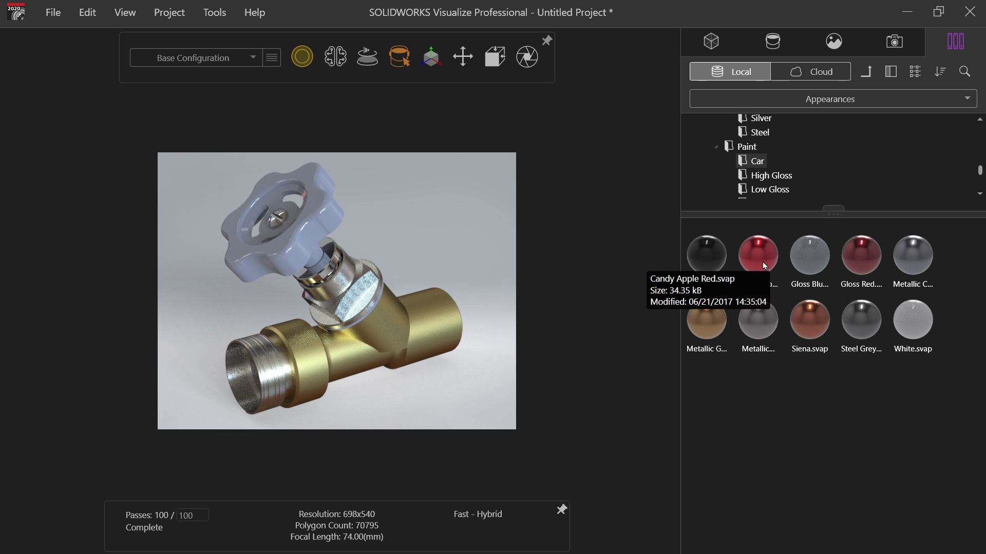
left_click_drag(762, 262, 319, 237)
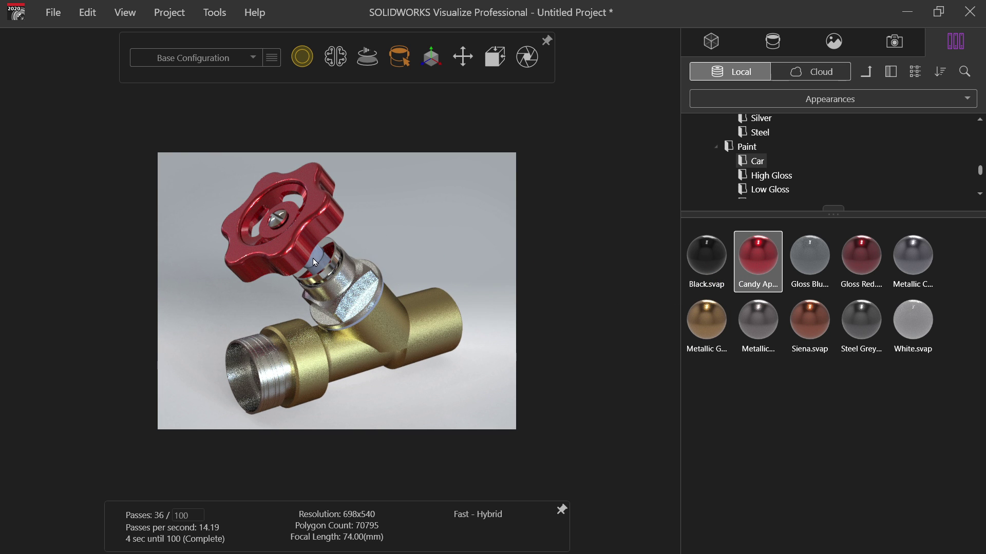
Apply the Polished Steel appearance to the valve stem directly under the handwheel.
scroll(770, 164, "up", 1)
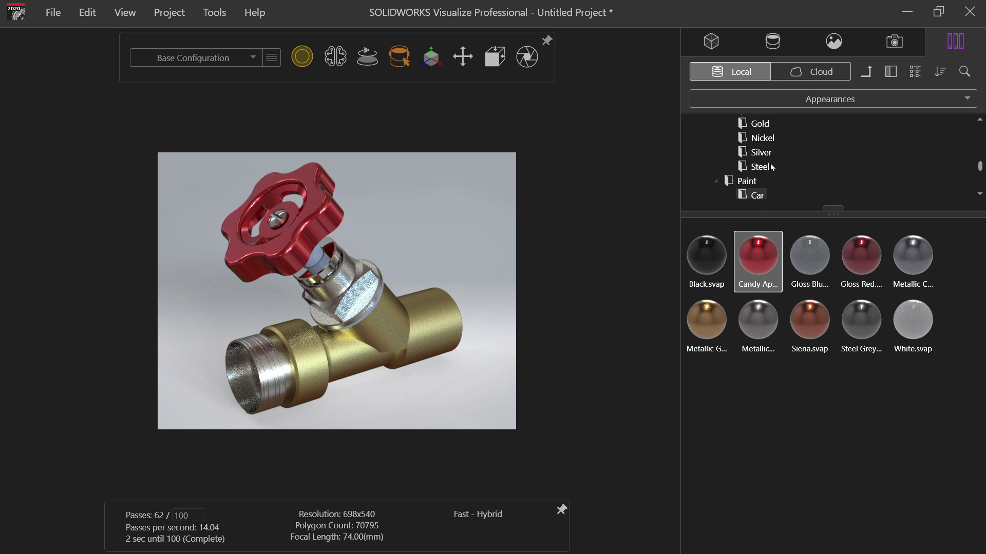
left_click(769, 173)
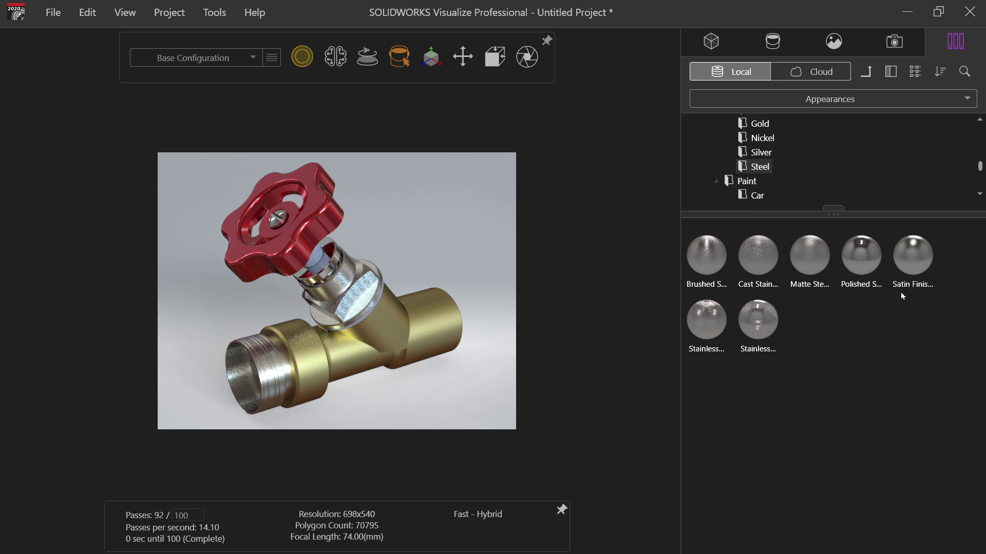
left_click_drag(859, 263, 319, 260)
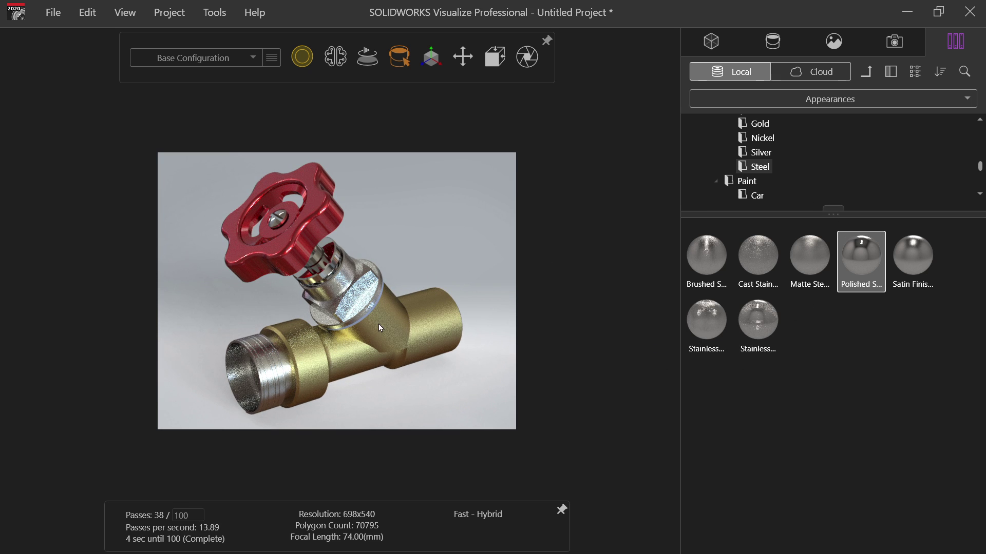
Apply the Glossy Rubber appearance from the Rubber category to the seal ring between the hexagonal bonnet and the valve body.
scroll(762, 177, "up", 2)
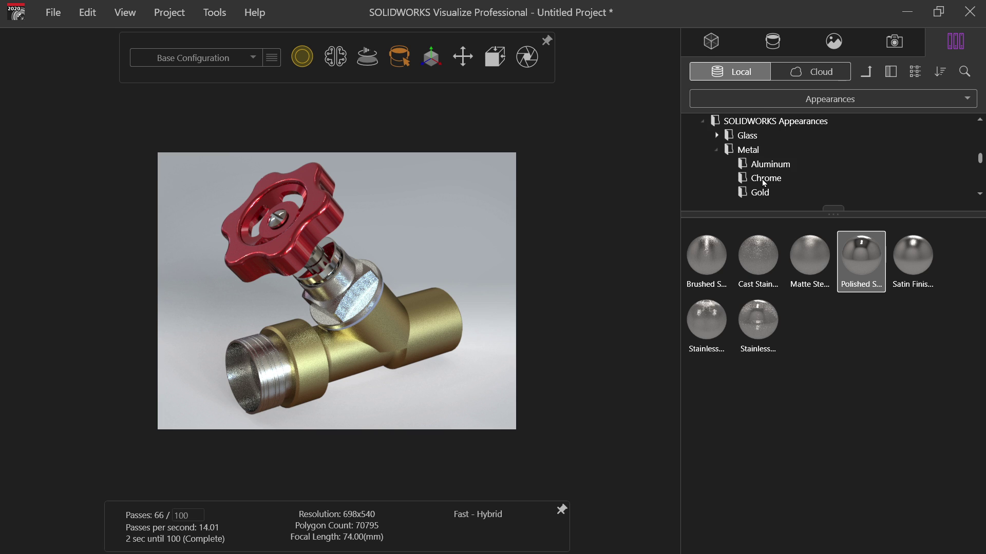
scroll(765, 183, "down", 3)
scroll(764, 183, "down", 3)
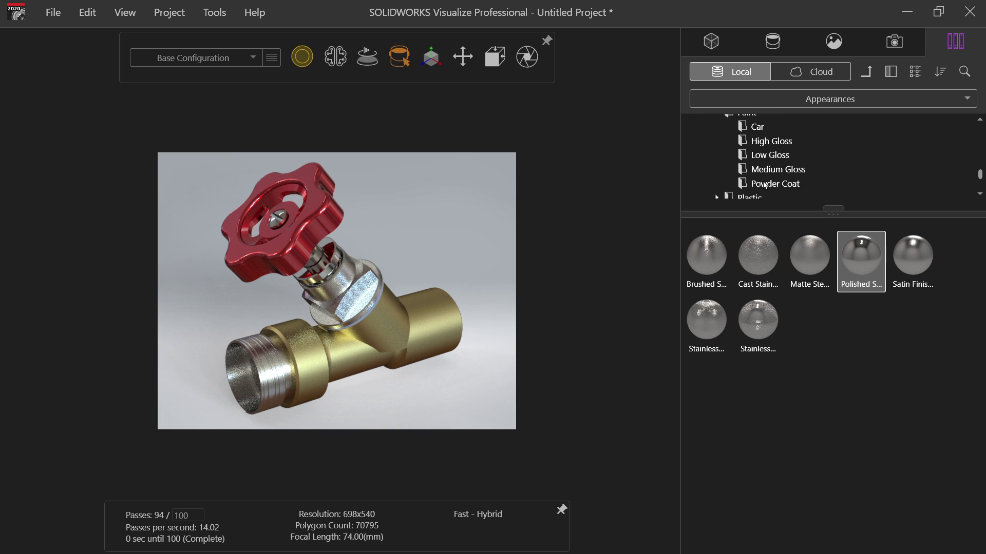
left_click(741, 181)
scroll(741, 185, "up", 4)
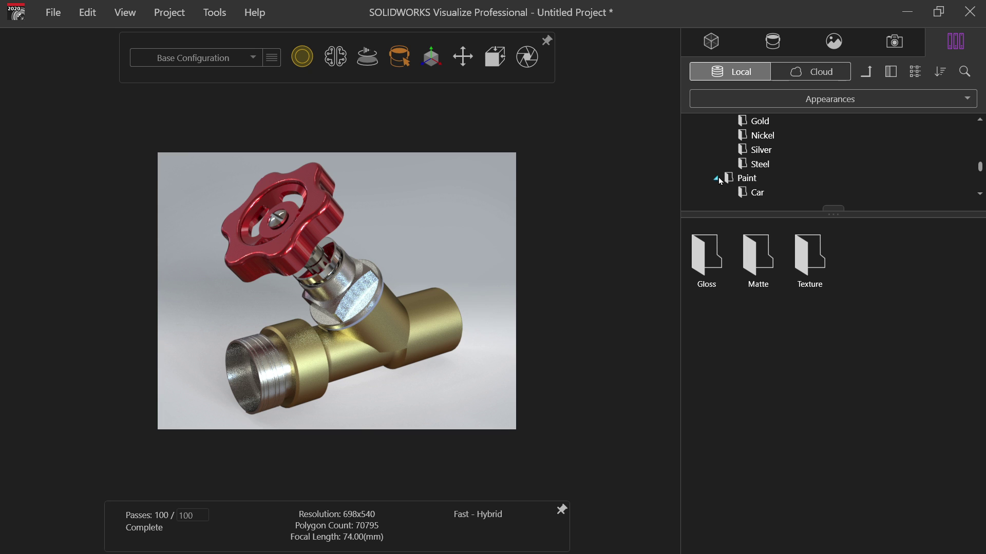
scroll(719, 178, "down", 4)
left_click(717, 176)
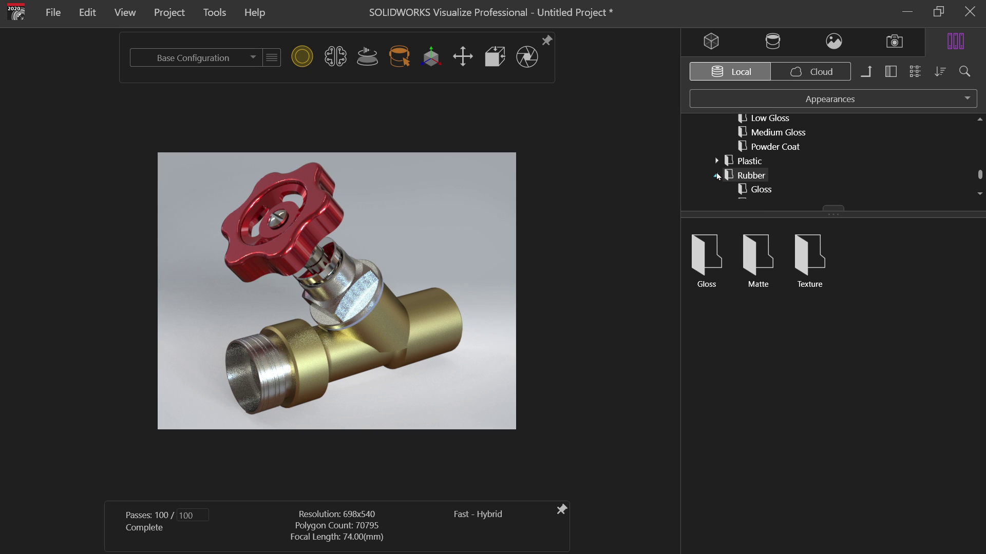
left_click(753, 190)
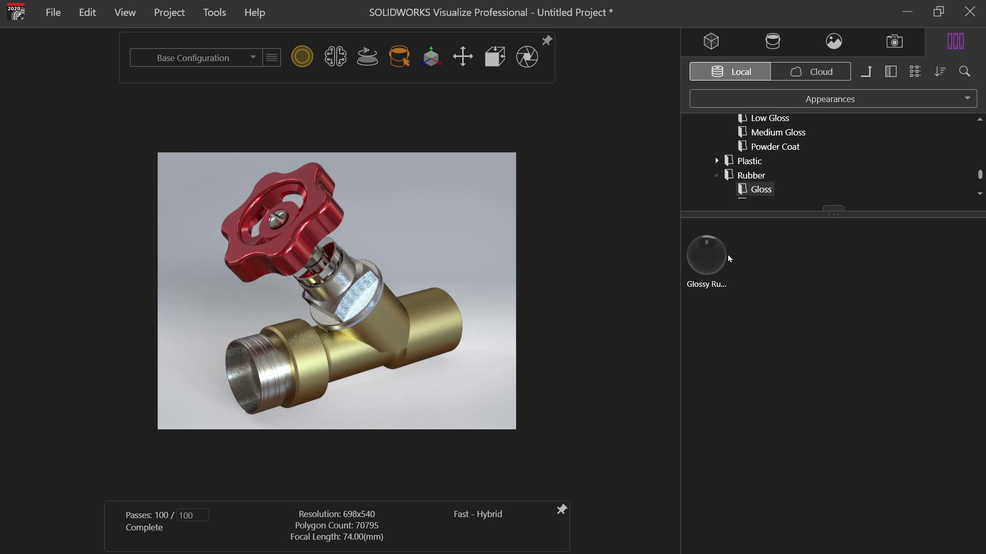
left_click_drag(730, 259, 356, 325)
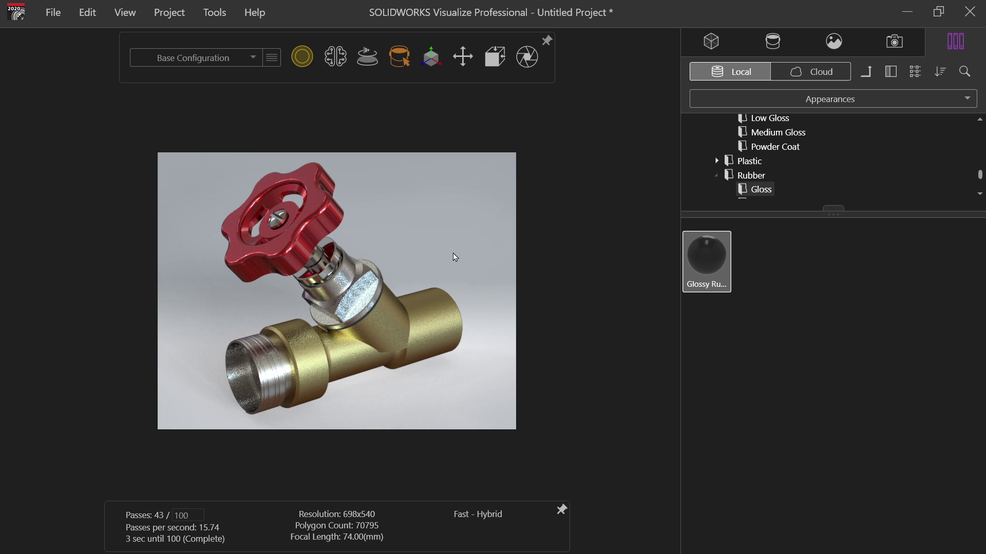
Show the project's appearances and open the handwheel's Candy Apple Red appearance for editing in its own dialog.
scroll(801, 169, "up", 6)
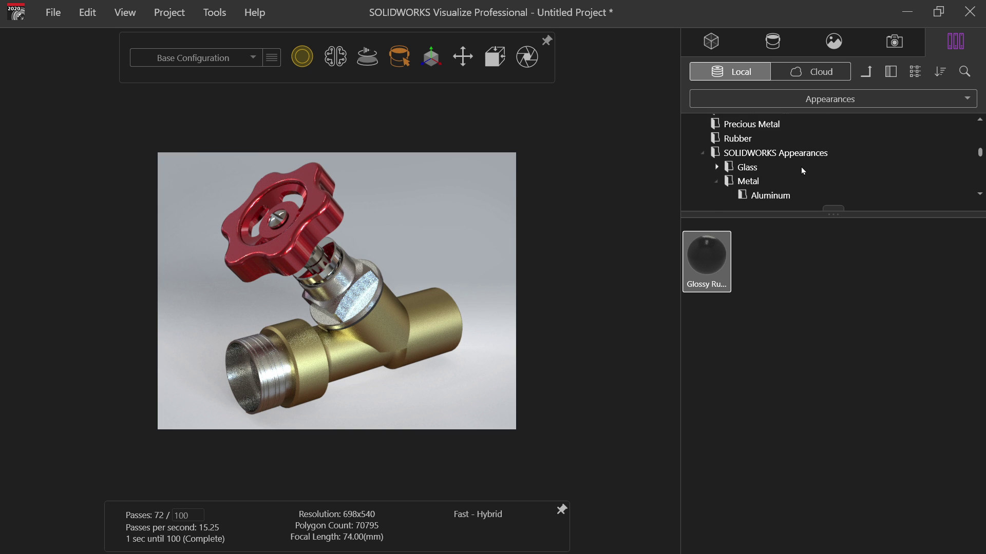
scroll(800, 167, "up", 5)
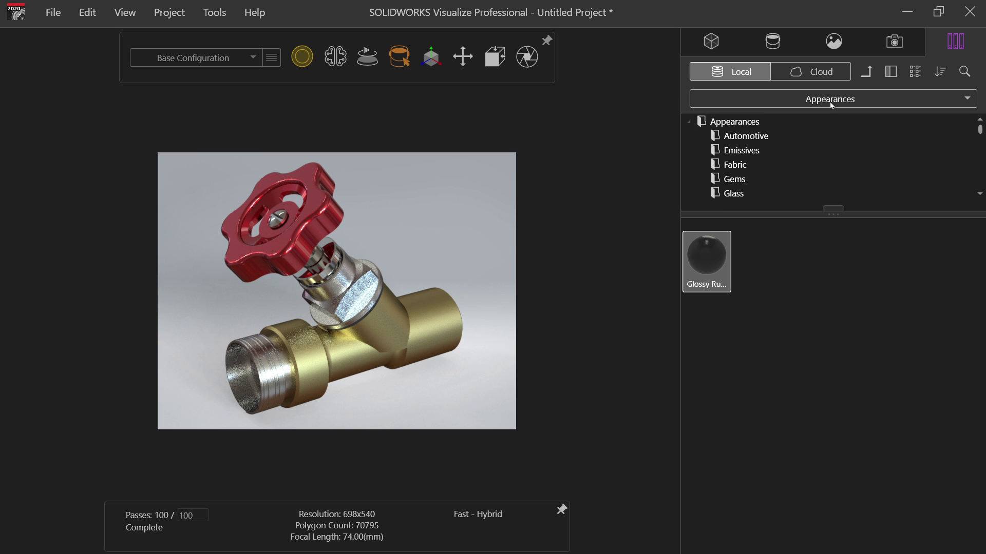
left_click(774, 41)
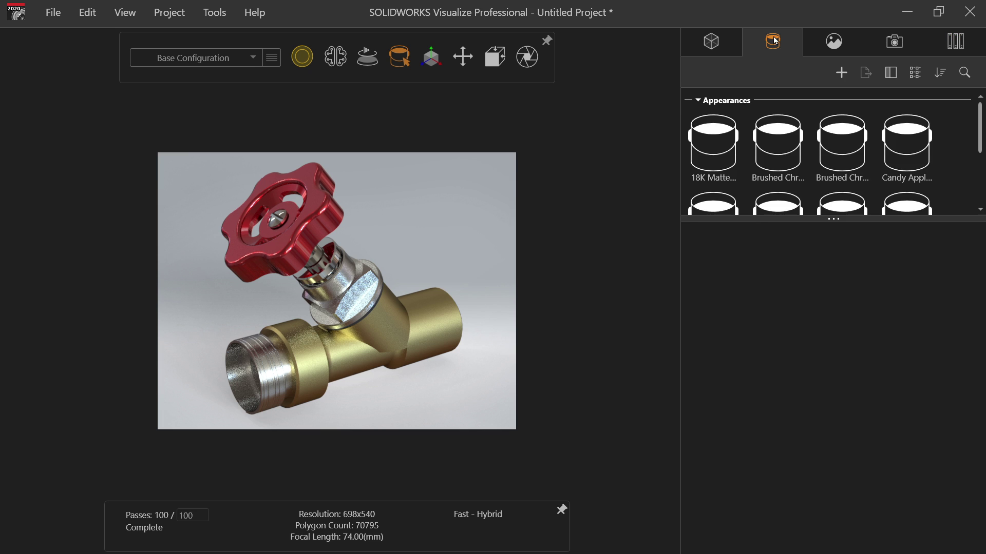
right_click(314, 207)
mouse_move(286, 216)
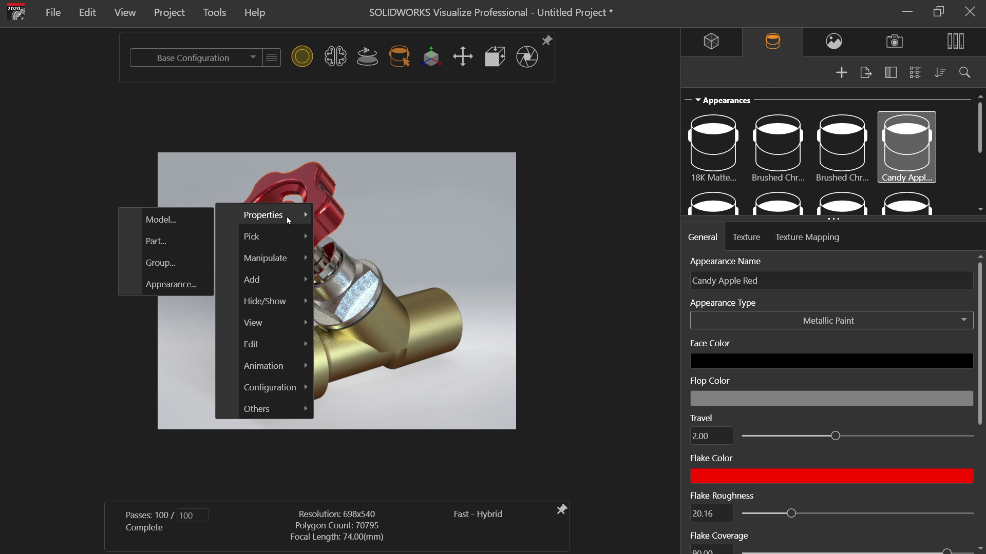
left_click(159, 287)
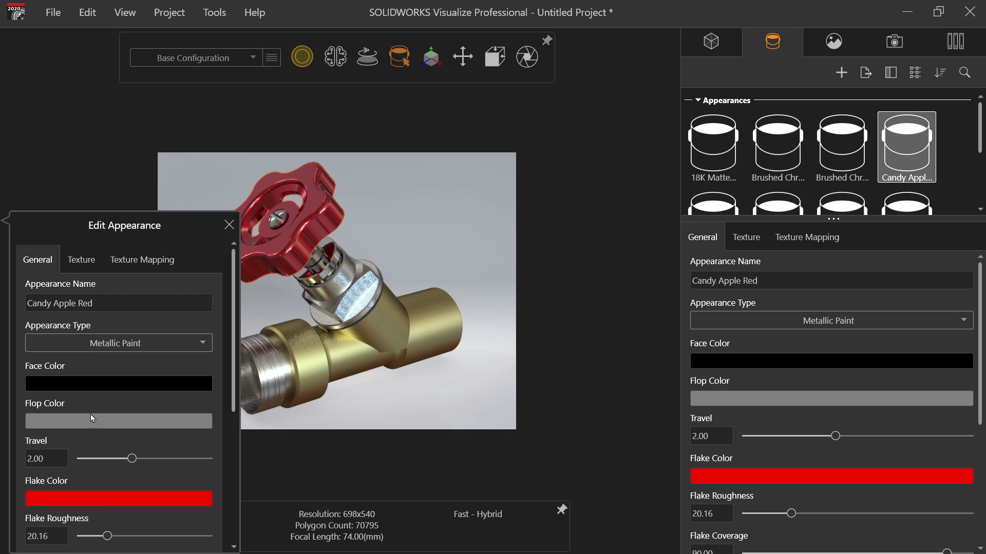
left_click_drag(103, 231, 135, 150)
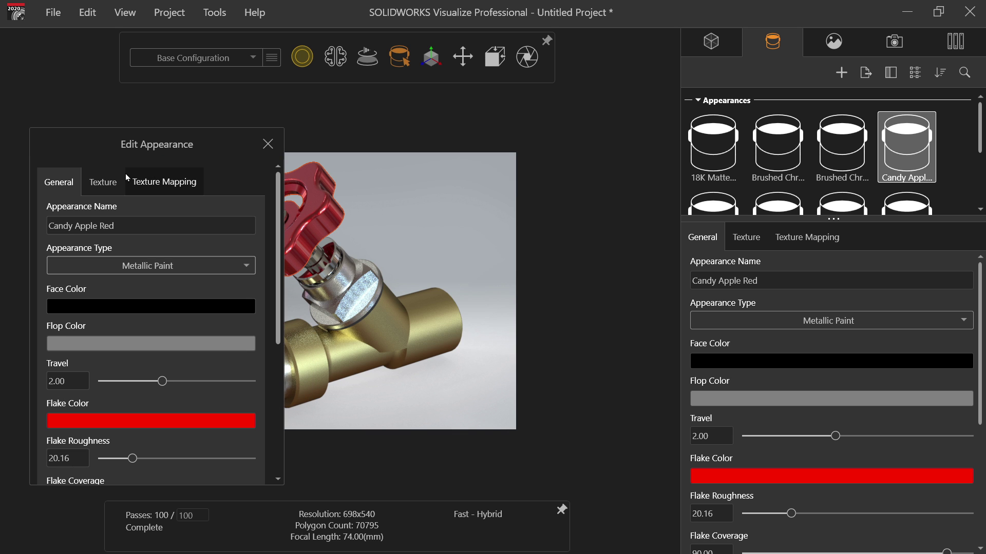
Review the texture slots of Candy Apple Red and the texture images on offer for the specular slot, without importing any.
left_click(105, 184)
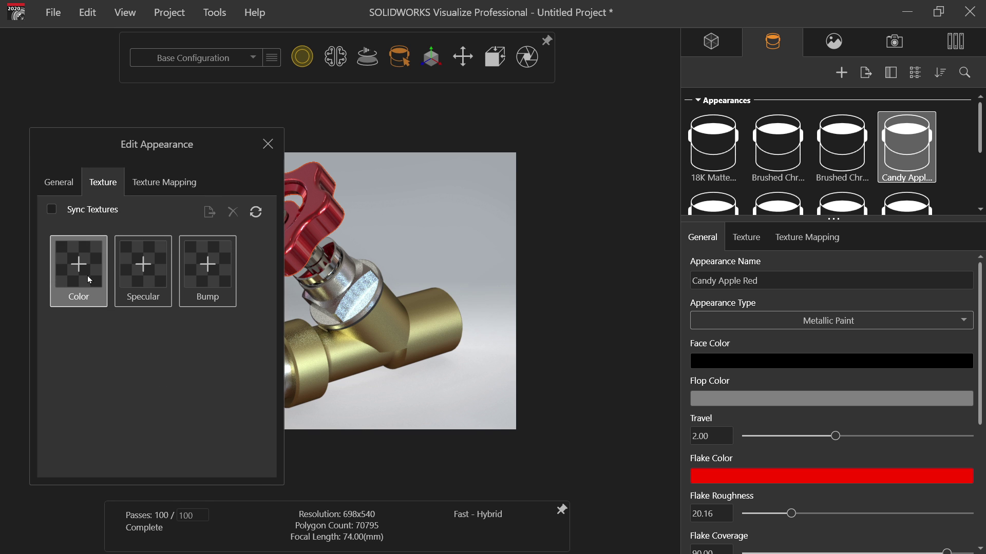
left_click(140, 268)
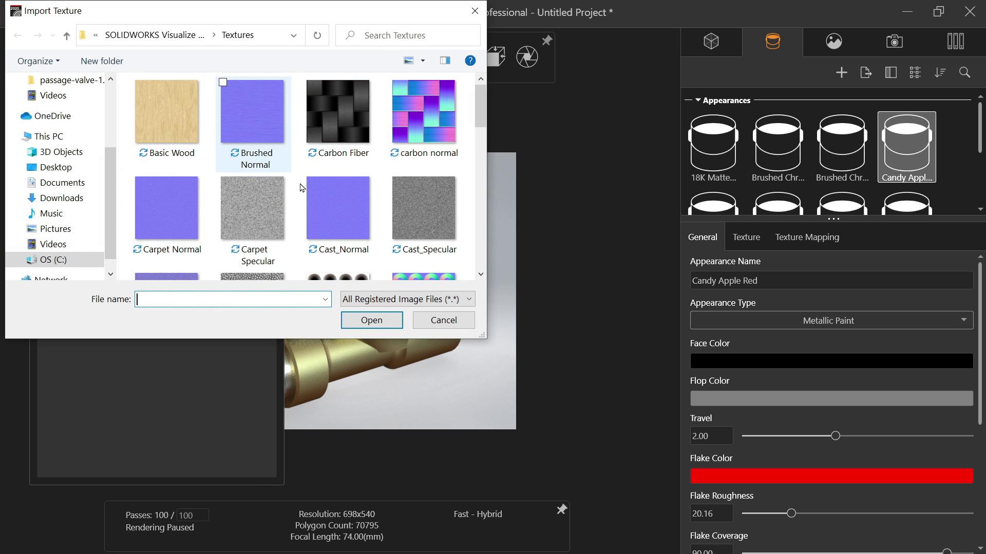
left_click(444, 320)
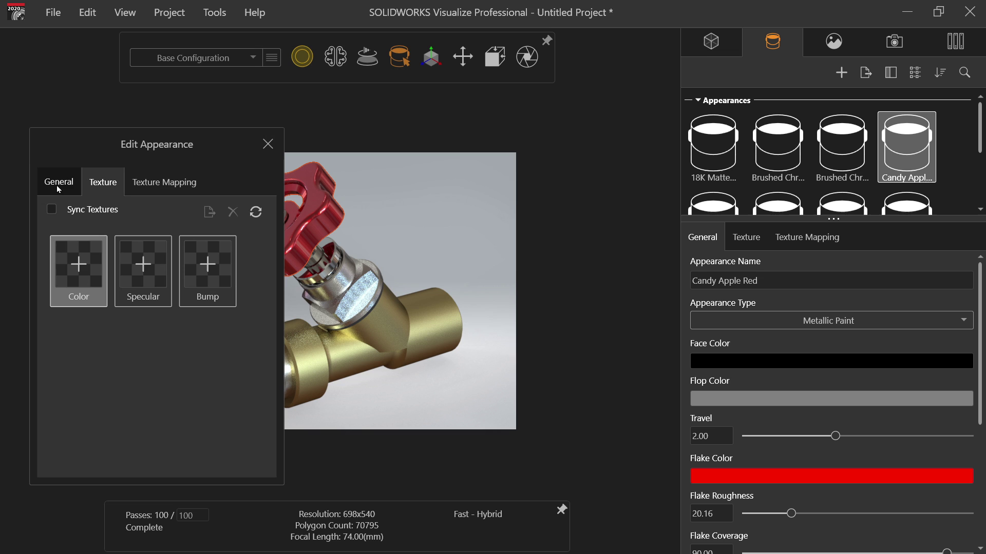
Set the Flake Color of Candy Apple Red to blue with hue 250 and move the Color Picker clear of the valve.
left_click(57, 187)
scroll(48, 376, "down", 1)
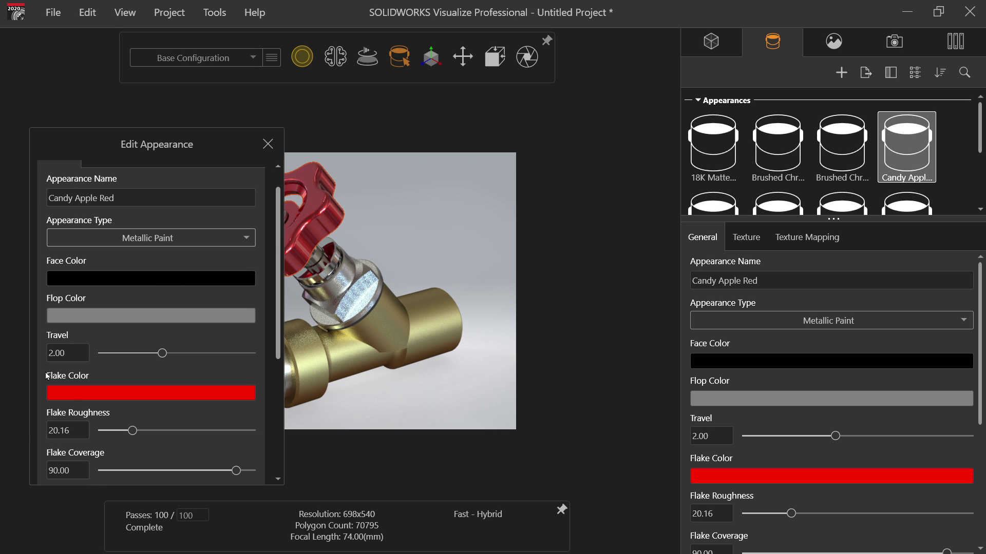
left_click(89, 393)
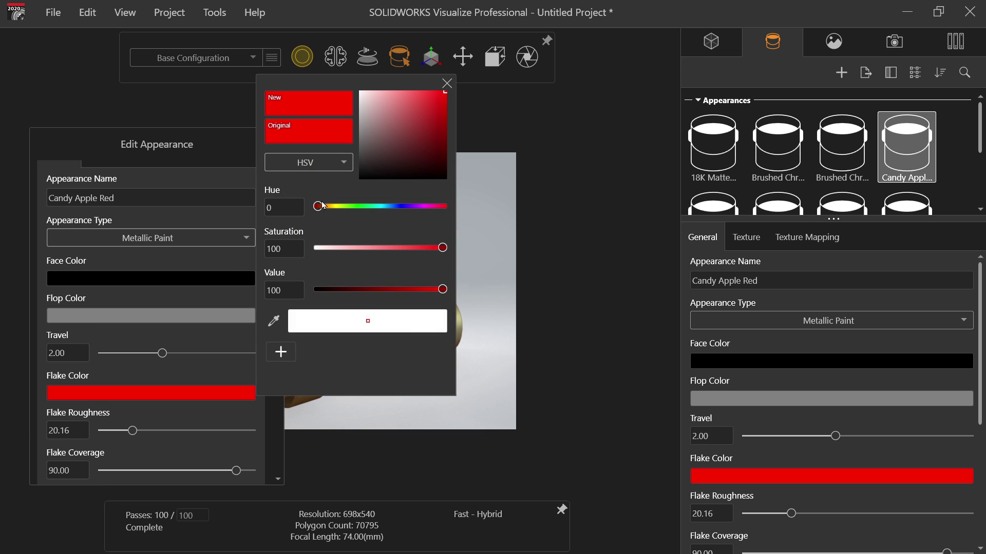
left_click_drag(324, 206, 403, 215)
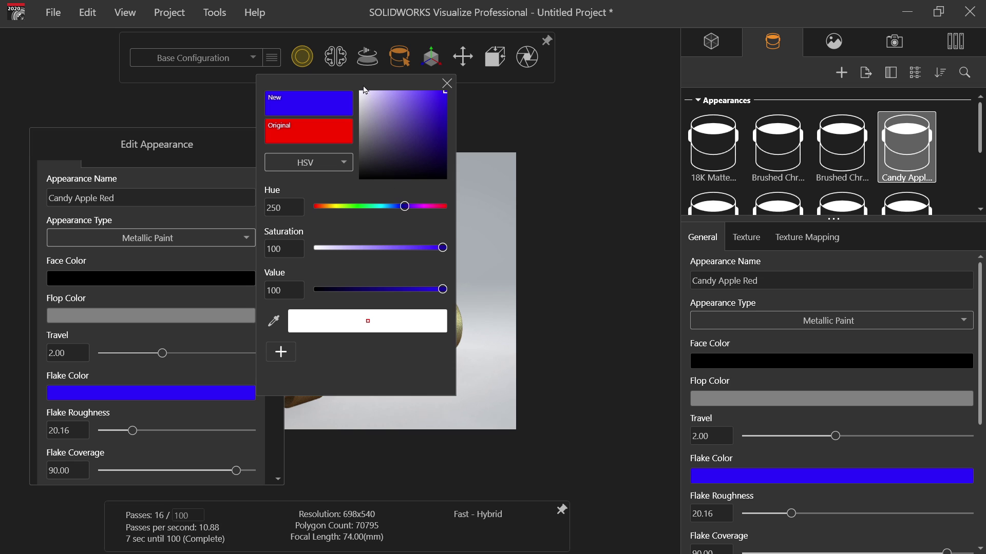
left_click_drag(365, 91, 623, 127)
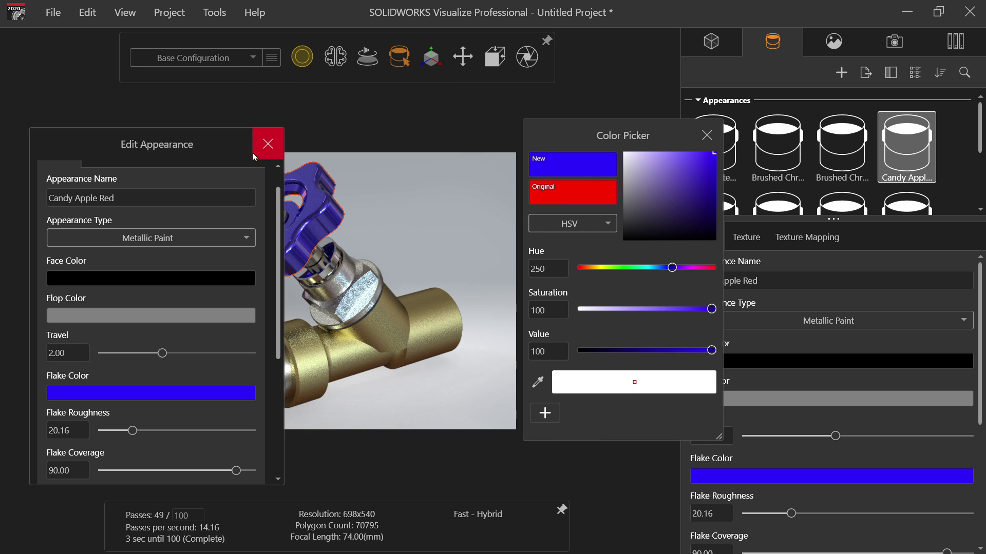
Set the Flake Color of Candy Apple Red to red with hue 360 and close the Color Picker.
left_click_drag(232, 143, 185, 140)
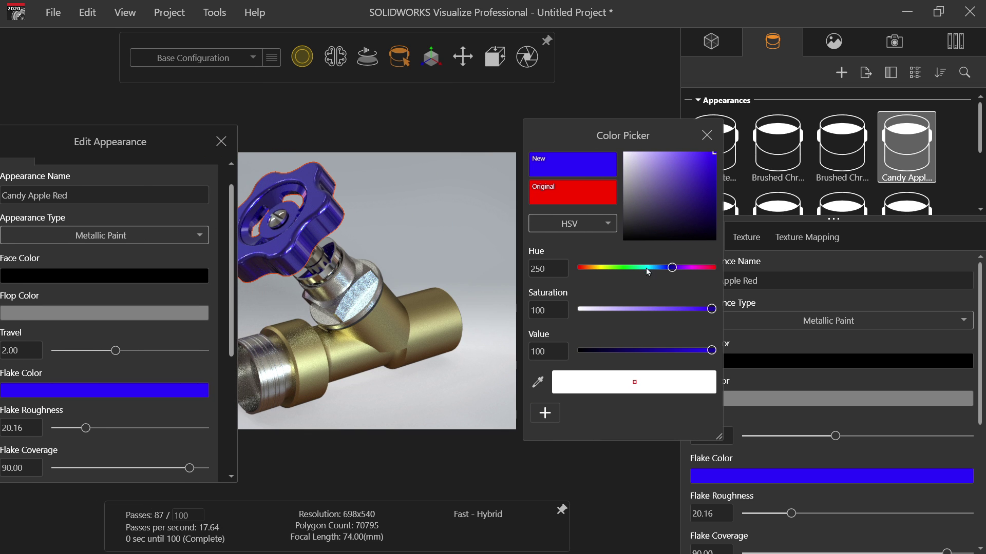
left_click_drag(672, 268, 715, 268)
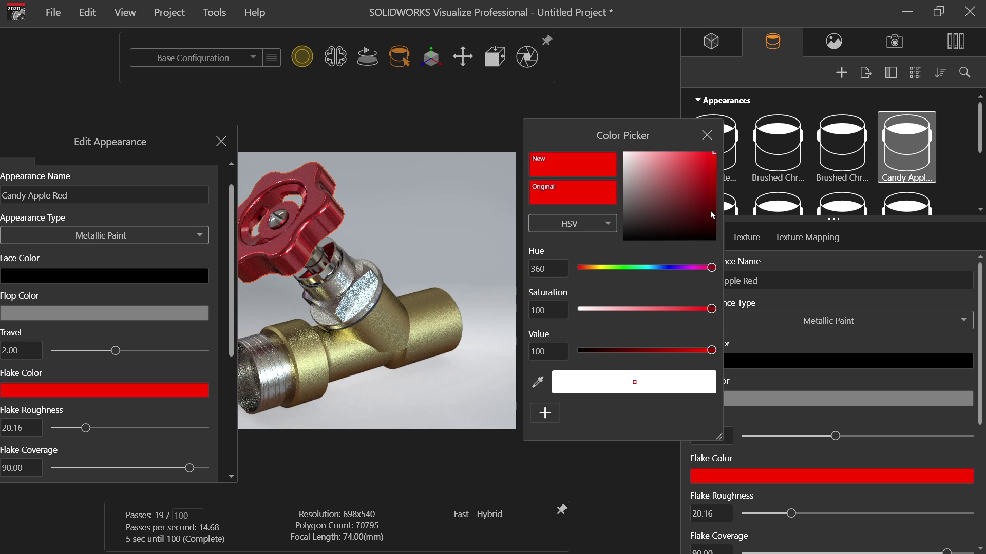
left_click(706, 134)
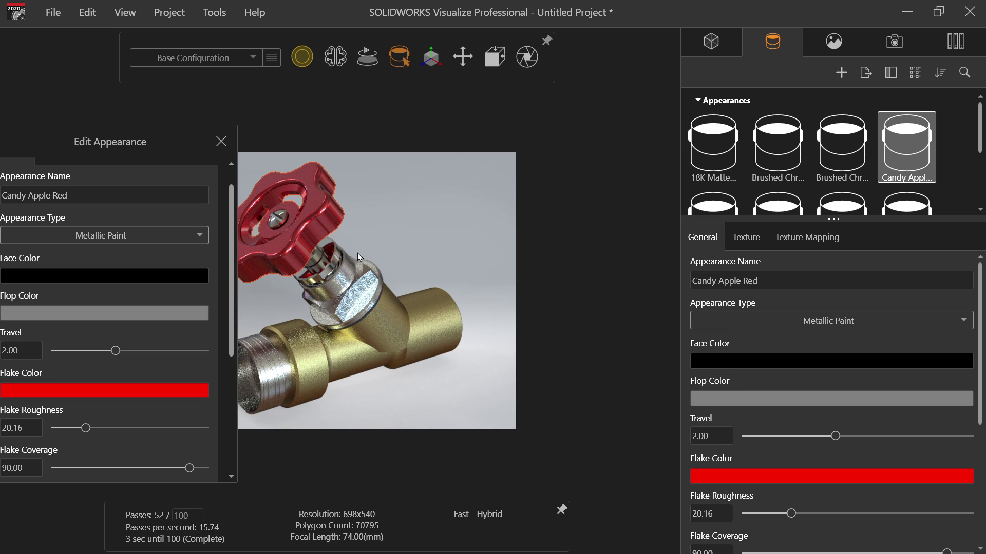
Review the remaining Candy Apple Red parameters down to Flake Angle and close the appearance editor.
left_click_drag(106, 136, 196, 121)
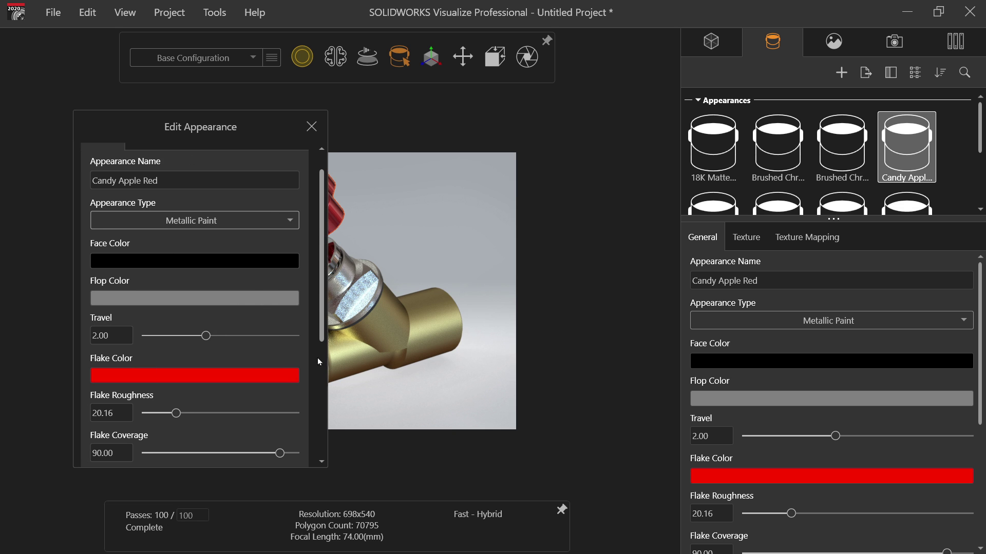
left_click_drag(321, 334, 312, 476)
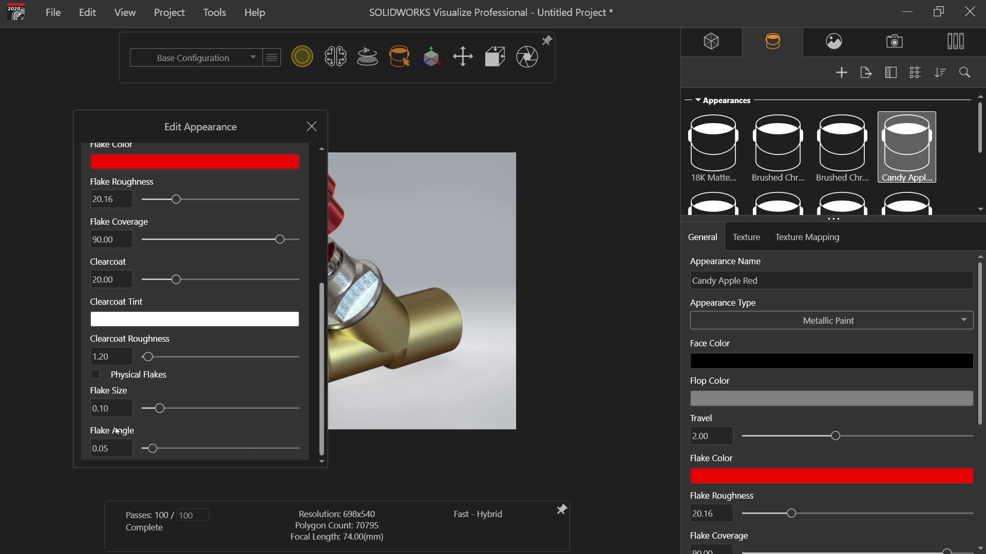
left_click(551, 382)
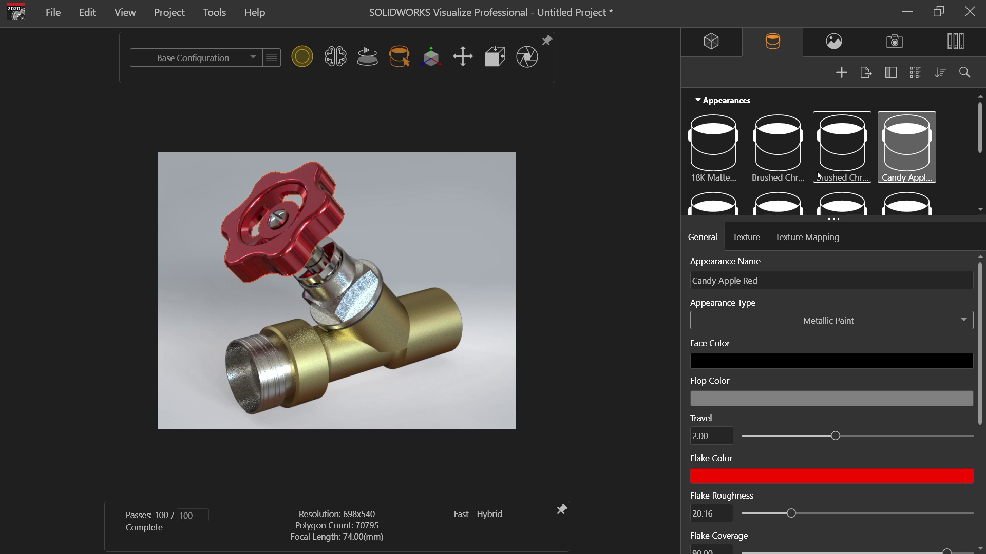
Review the environments and backplates in the project's scenes.
left_click(833, 41)
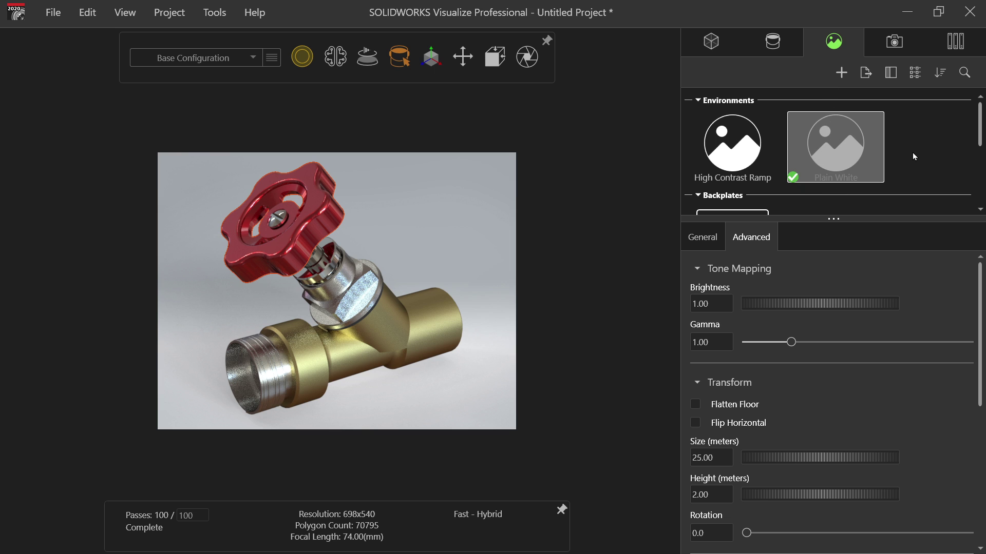
scroll(912, 152, "down", 1)
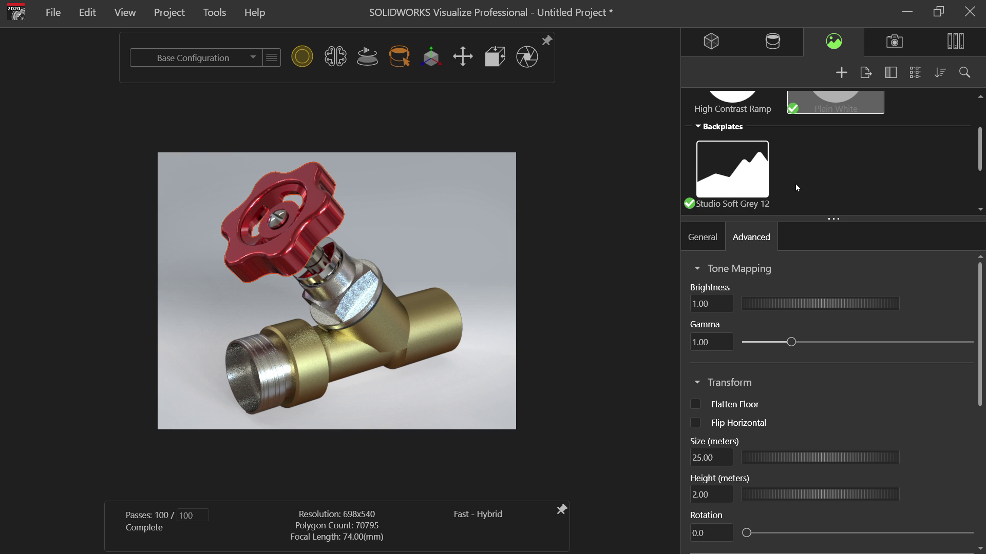
scroll(795, 186, "down", 1)
scroll(806, 171, "up", 1)
right_click(805, 167)
Browse the Plates in the local library and apply the SOLIDWORKS plate from the Studios folder as the backplate.
left_click(966, 45)
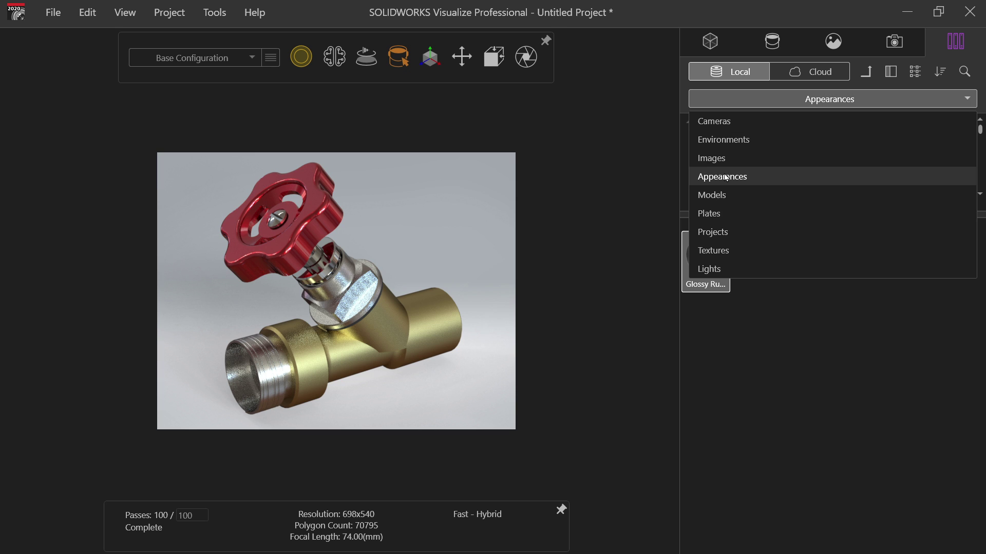
left_click(717, 213)
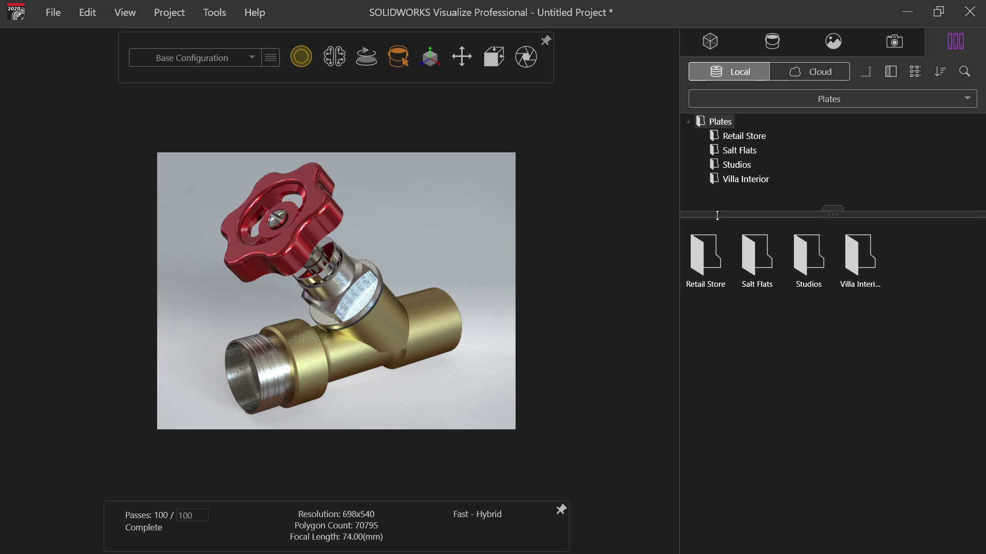
left_click(739, 136)
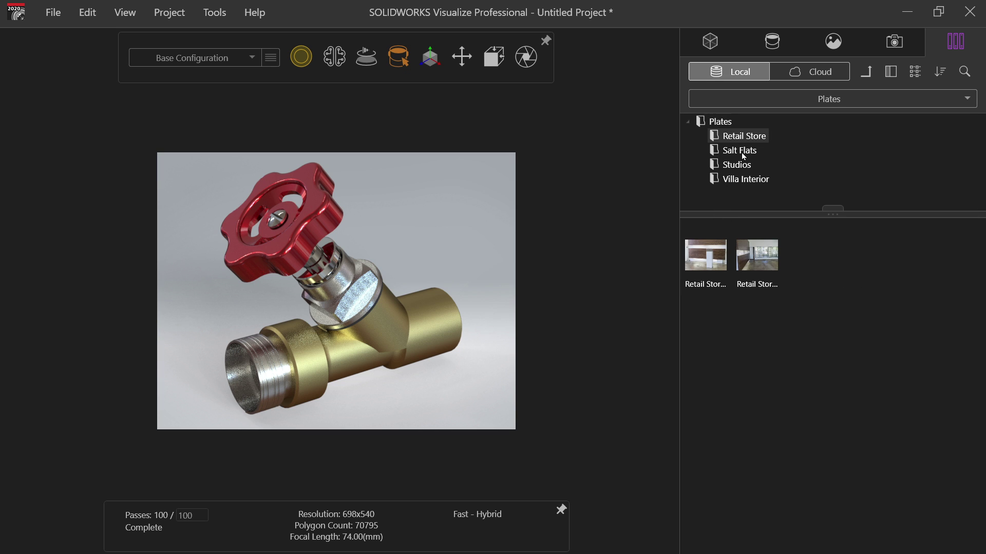
left_click(739, 150)
left_click(737, 165)
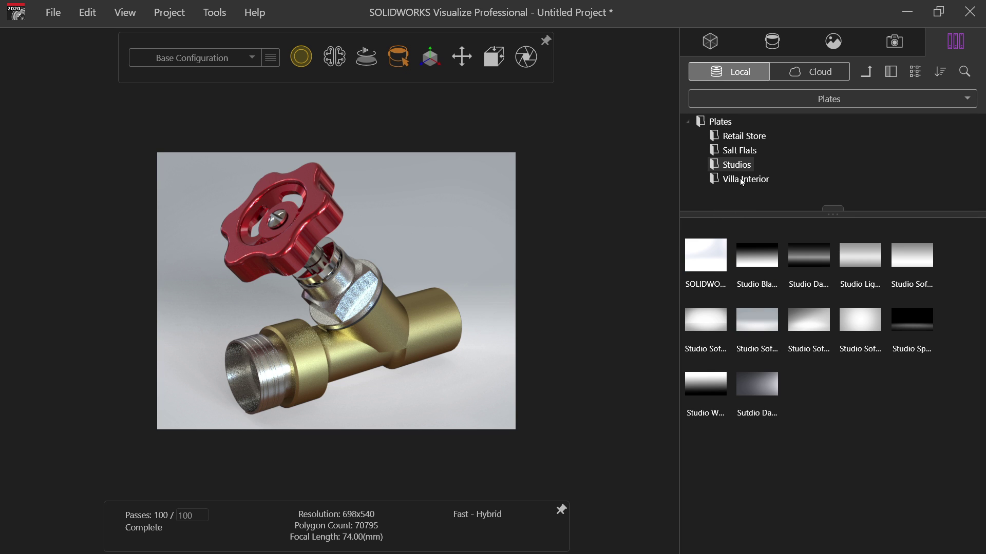
left_click(742, 181)
key("Up")
key("Up")
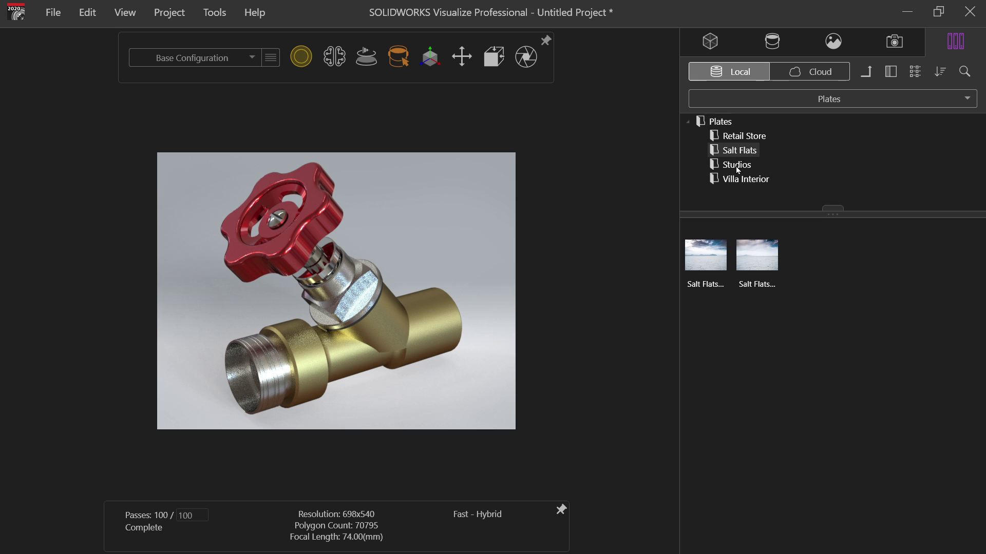
left_click(737, 165)
double_click(711, 259)
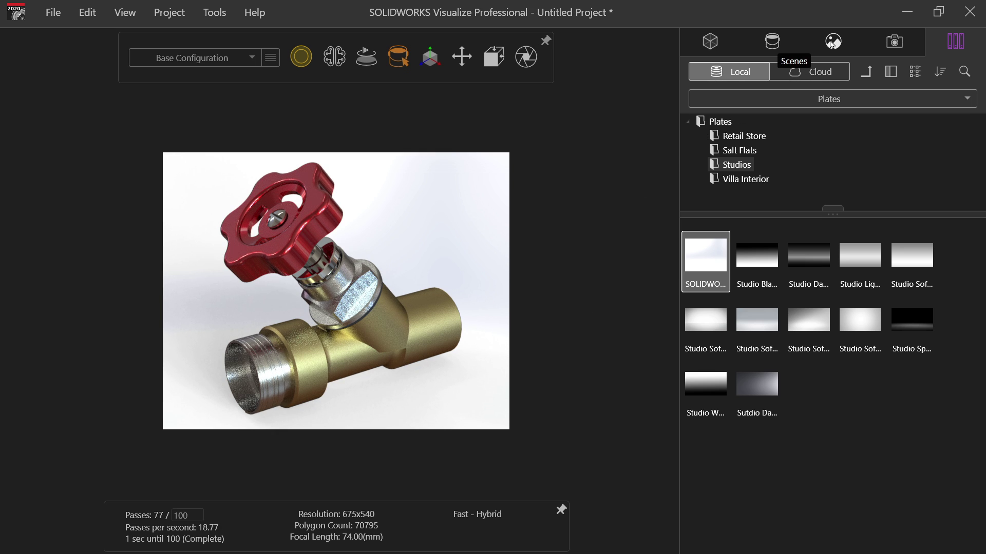
Try the High Contrast Ramp environment on the scene and switch back to Plain White.
left_click(833, 41)
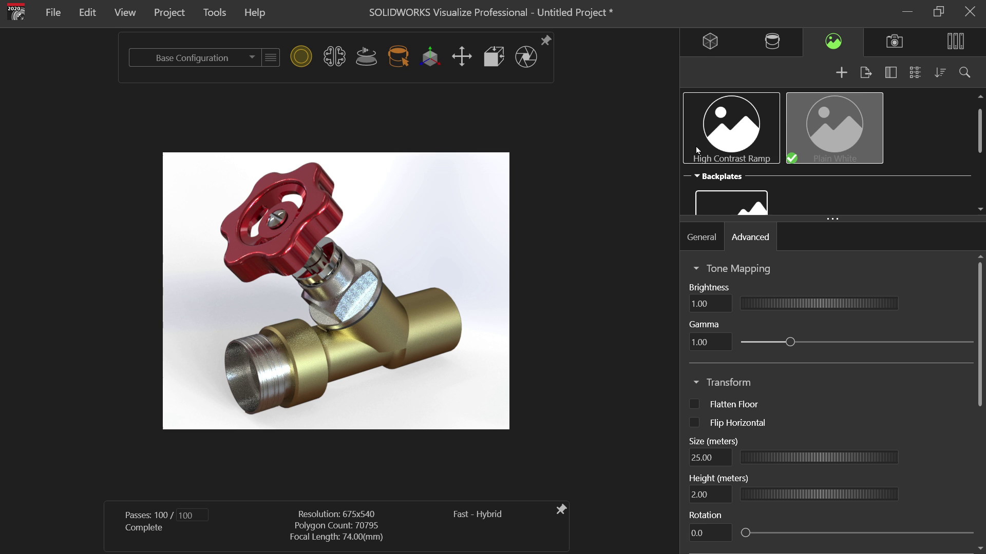
scroll(847, 172, "down", 1)
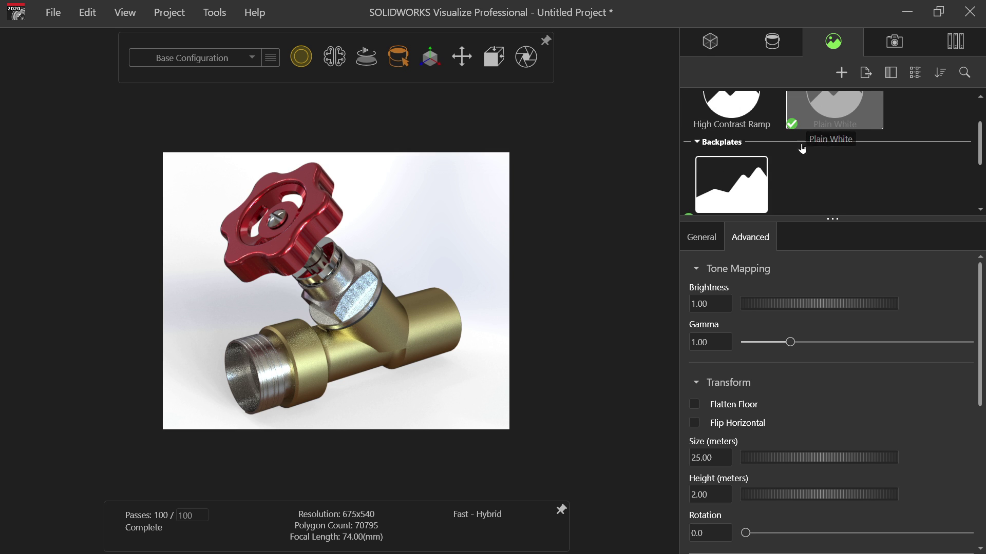
scroll(742, 164, "down", 1)
scroll(743, 156, "up", 2)
left_click(734, 142)
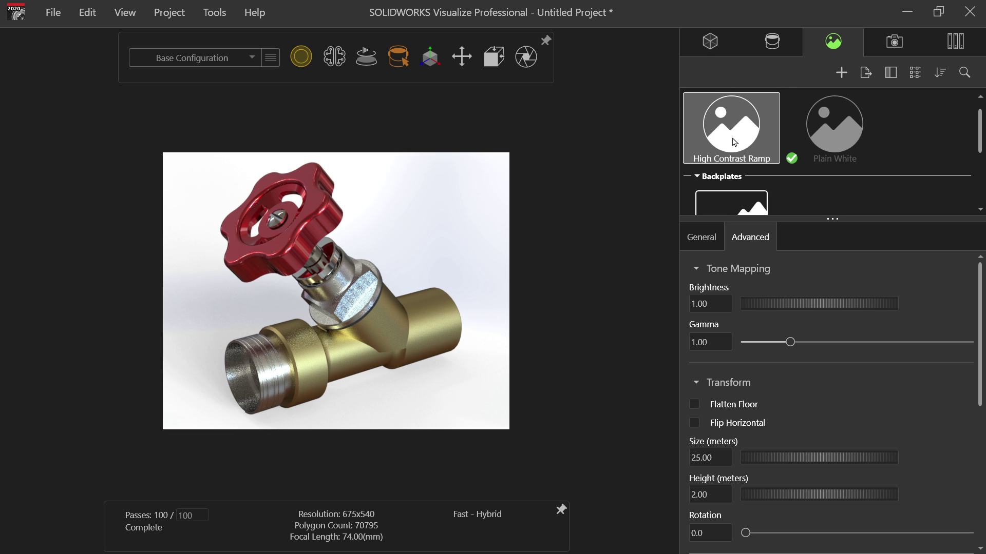
double_click(734, 142)
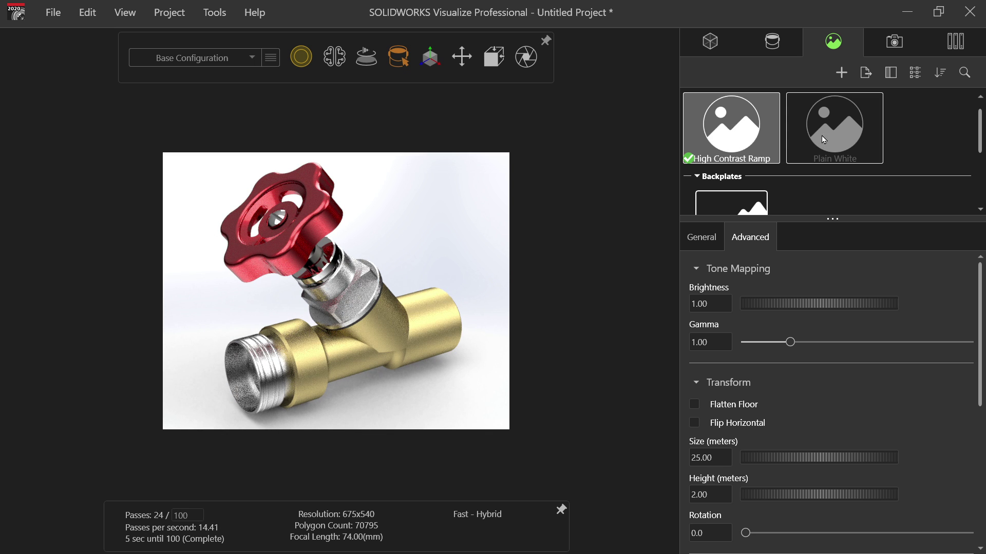
double_click(849, 124)
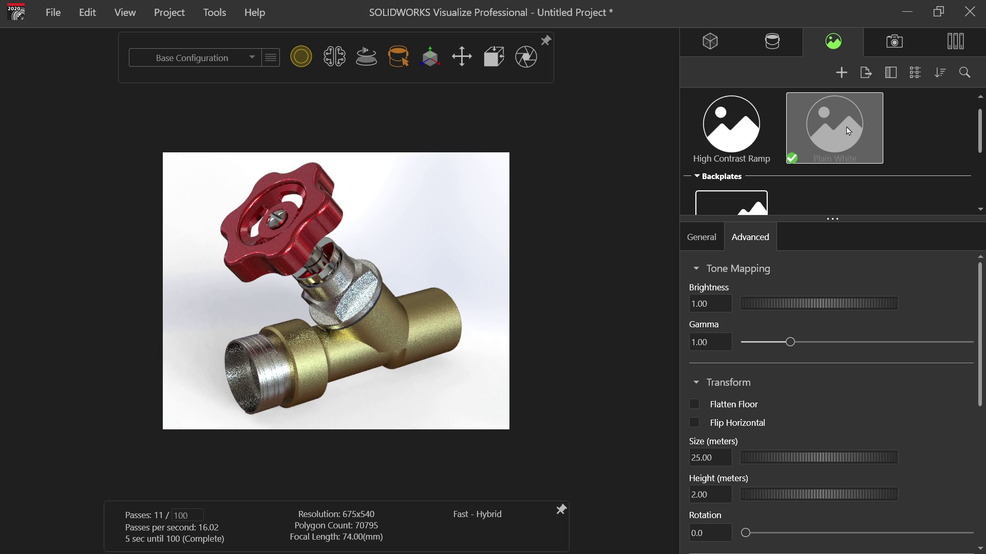
Adjust the lens of the SOLIDWORKS Viewport camera, trying a focal length of 75.12 mm and then setting Perspective to 41.67.
left_click(894, 41)
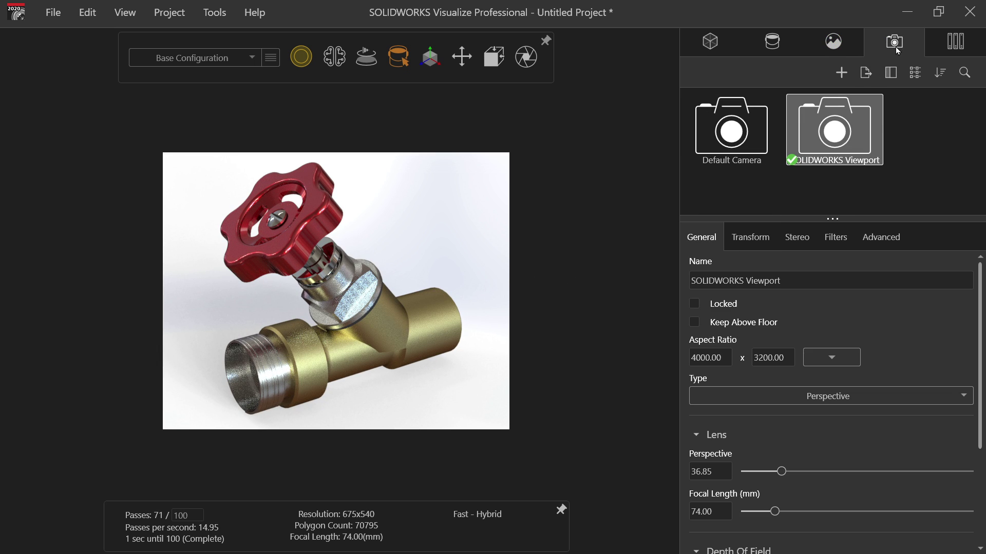
scroll(979, 282, "down", 3)
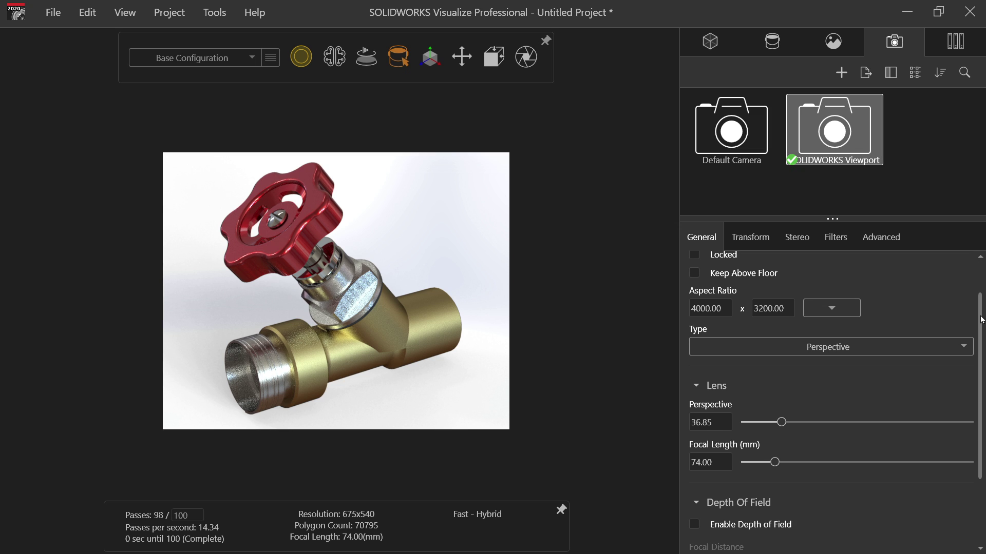
scroll(981, 279, "up", 3)
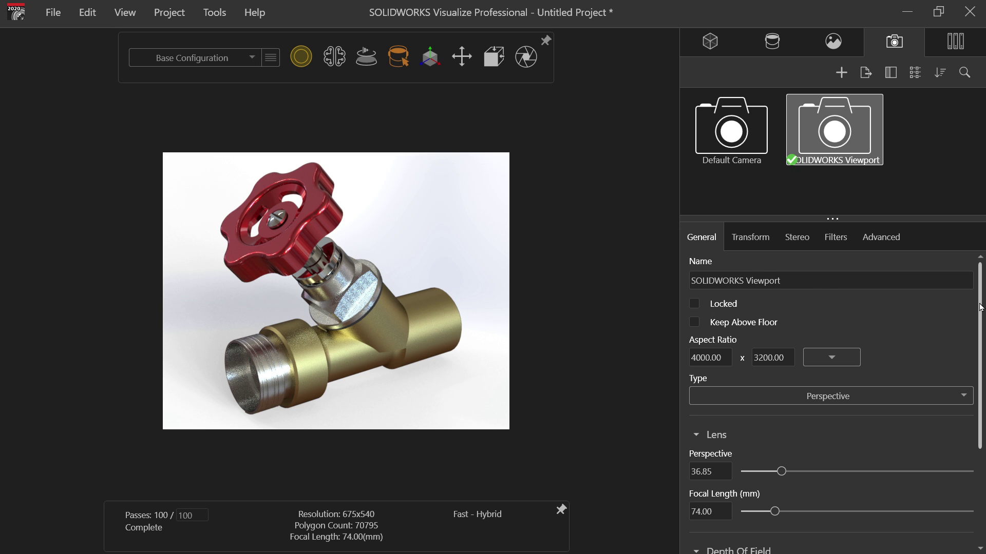
scroll(976, 343, "down", 2)
scroll(976, 349, "down", 1)
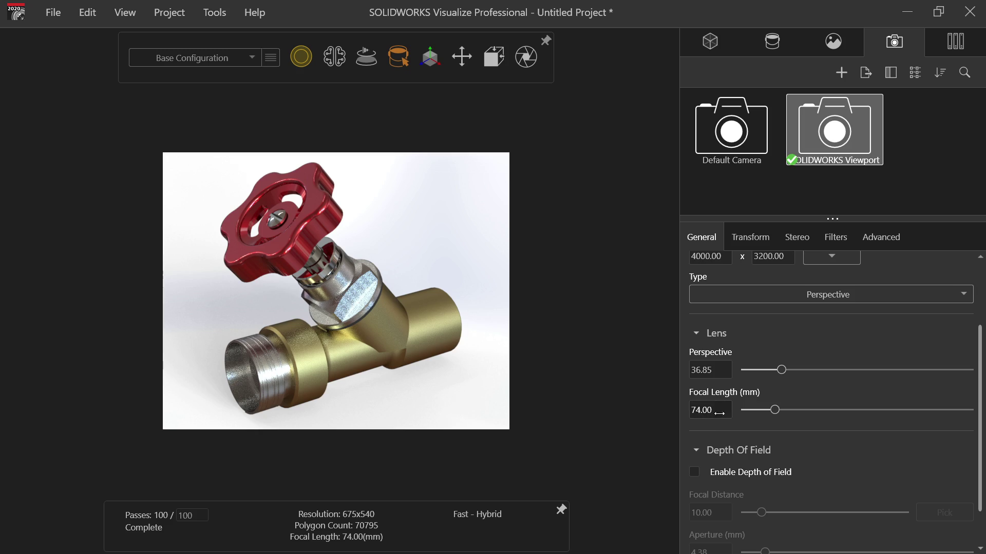
mouse_move(775, 411)
left_mouse_down()
mouse_move(788, 414)
mouse_move(778, 413)
left_mouse_up()
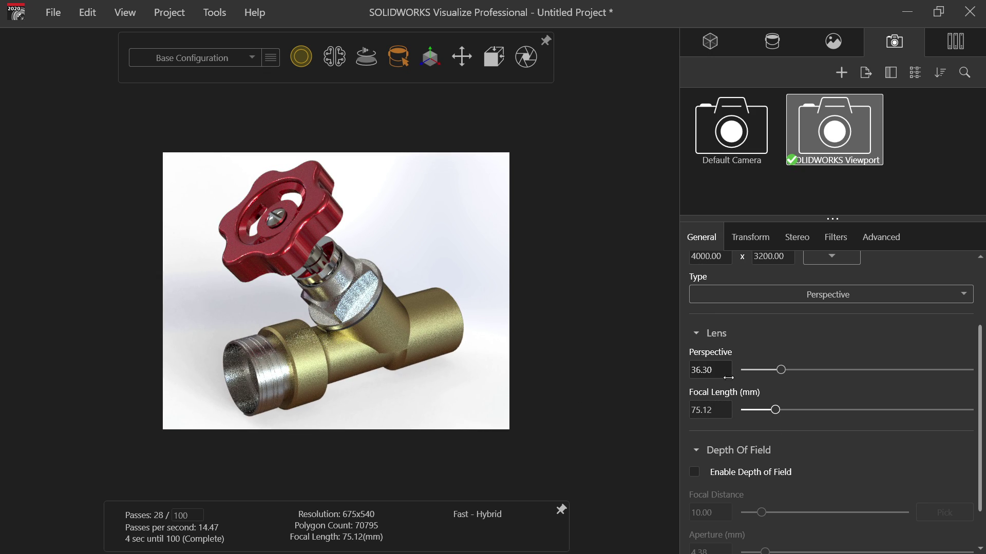
left_click(778, 371)
mouse_move(781, 370)
left_mouse_down()
mouse_move(829, 370)
mouse_move(788, 371)
left_mouse_up()
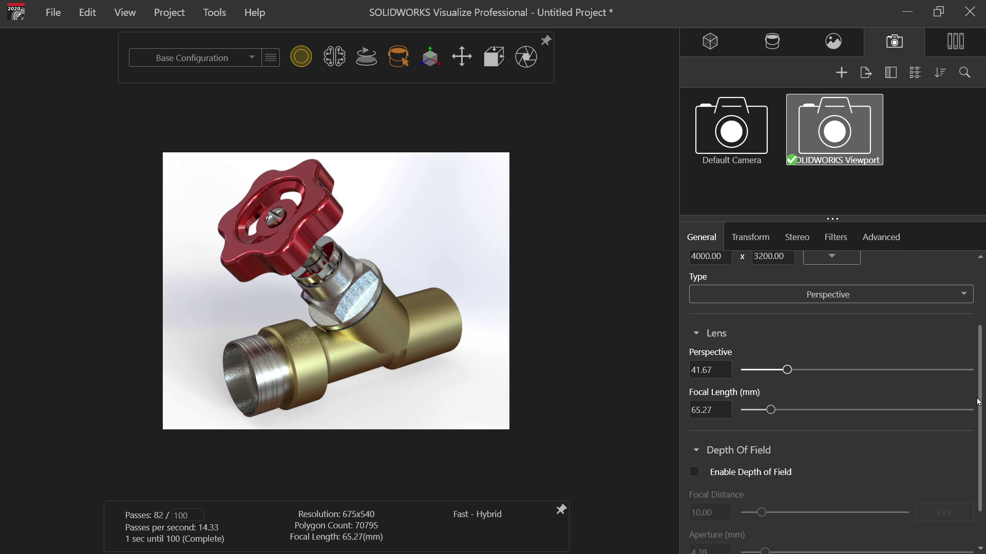
Examine the camera's depth of field, render region, motion blur, grid overlay, stereo and post-processing options.
left_click_drag(978, 402, 968, 451)
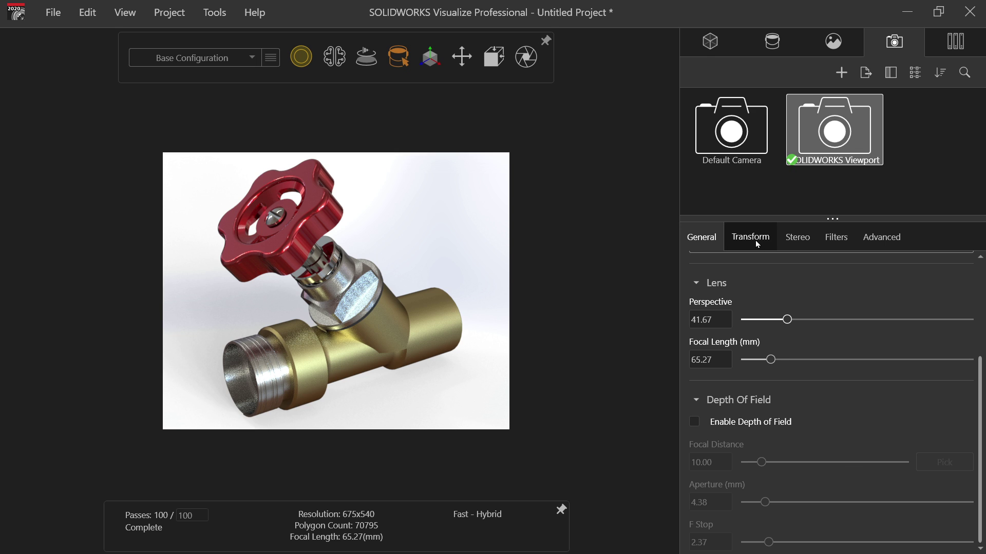
left_click(880, 238)
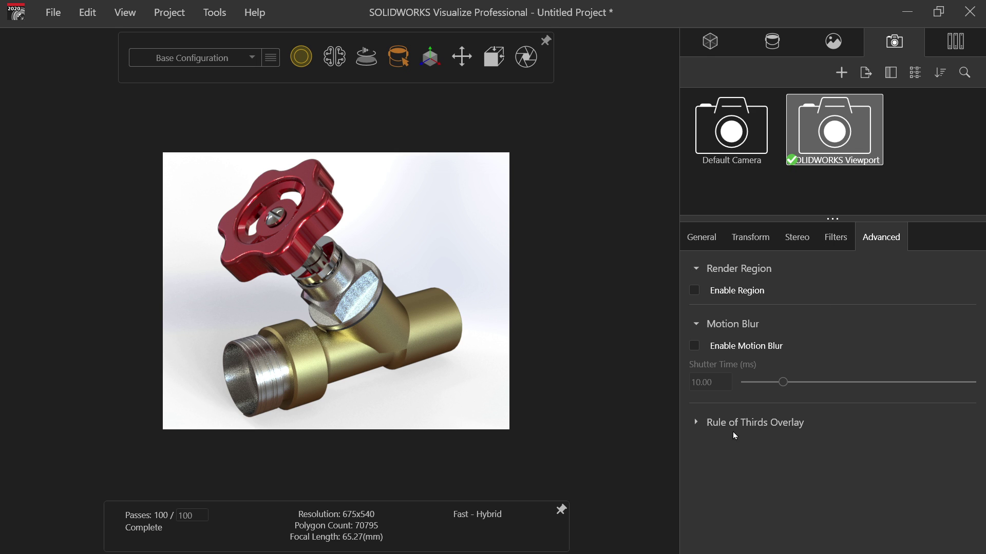
left_click(701, 422)
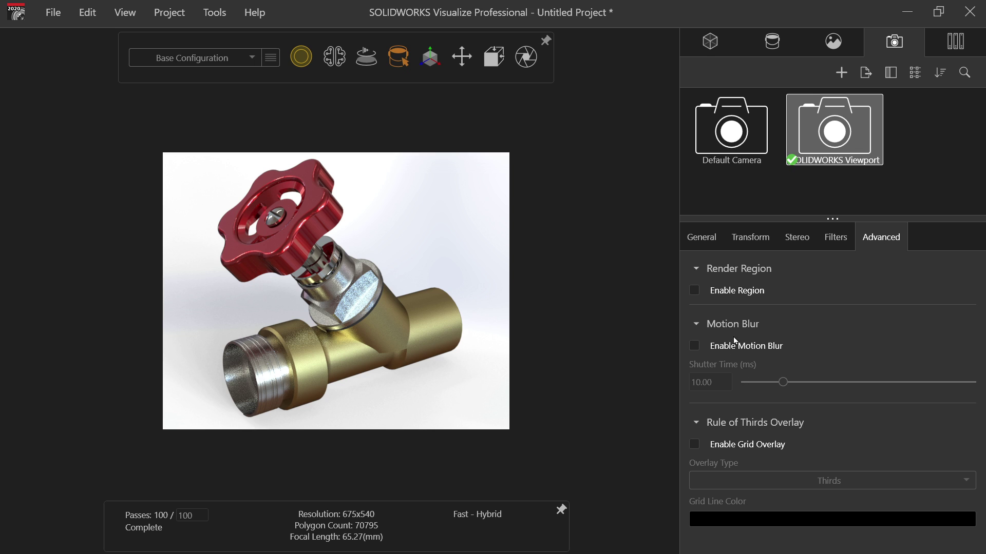
left_click(837, 239)
left_click(799, 236)
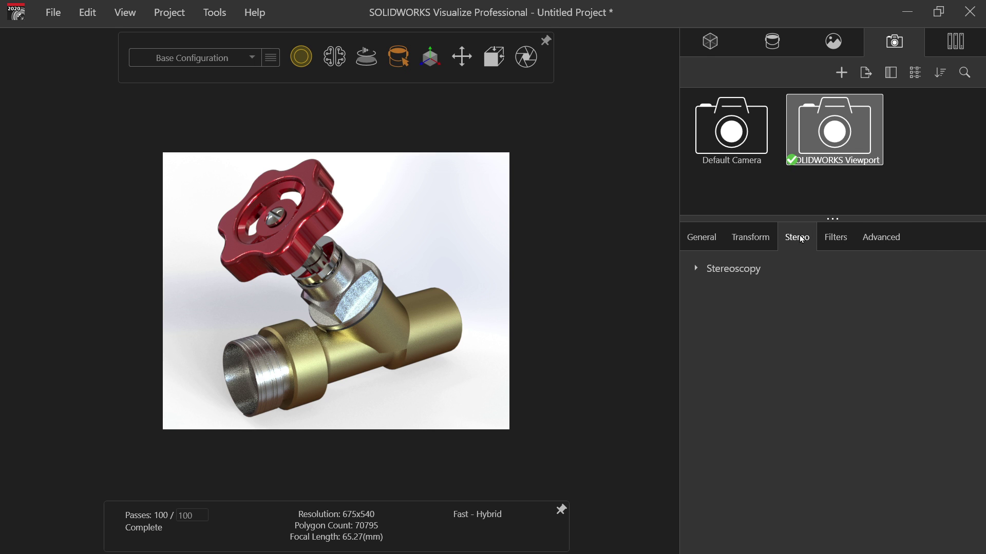
left_click(842, 242)
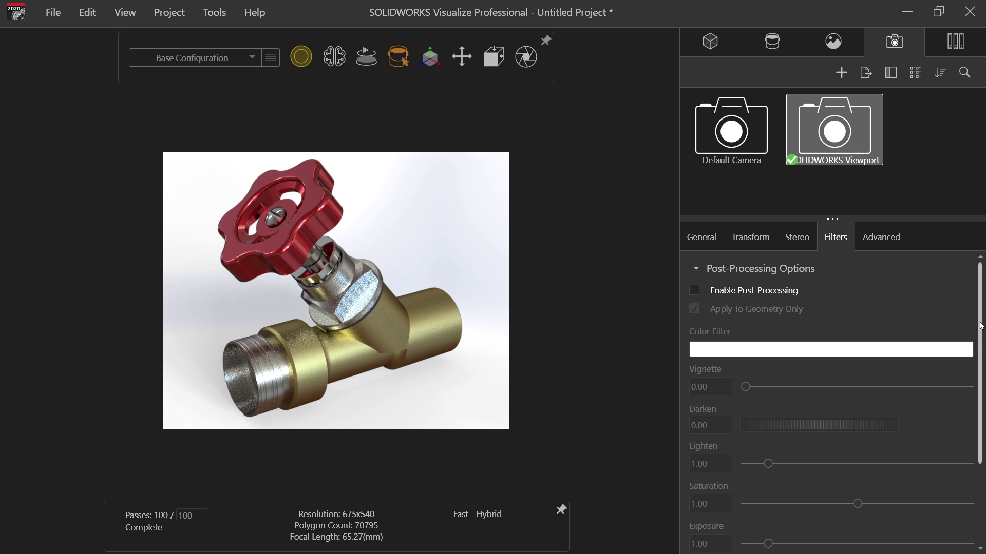
left_click_drag(981, 327, 971, 427)
scroll(972, 428, "up", 5)
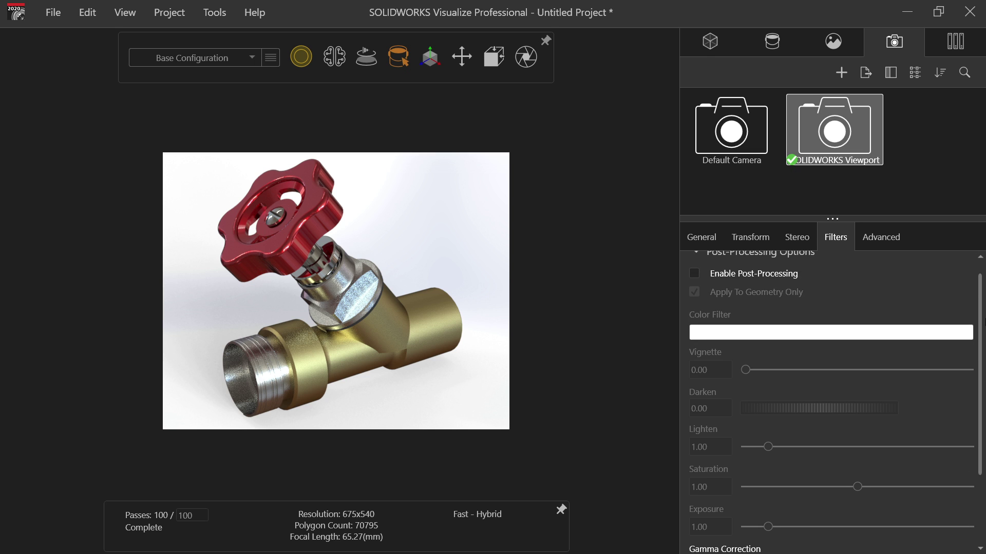
Examine the camera's transform and Camera Positioning settings and return to its general settings.
left_click(770, 239)
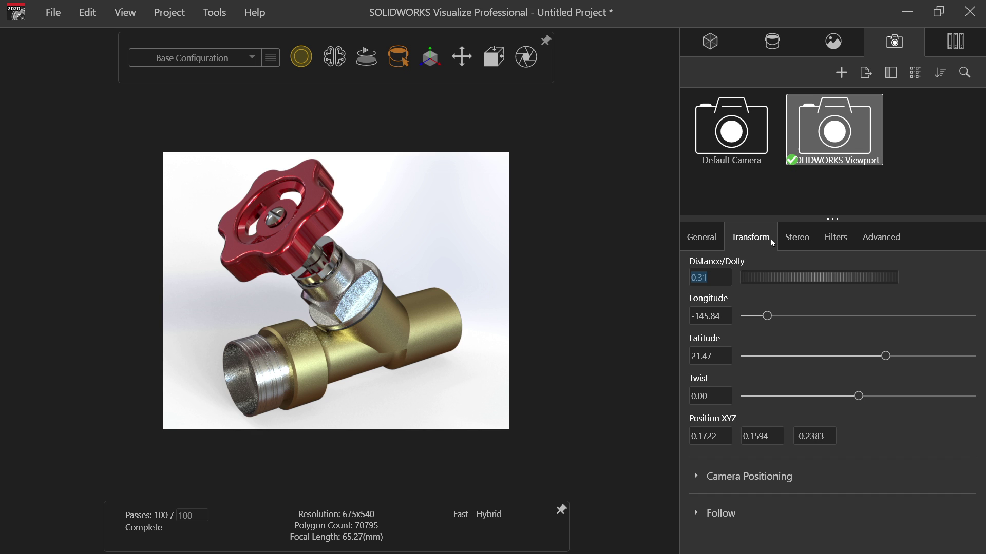
left_click(698, 481)
scroll(729, 488, "down", 2)
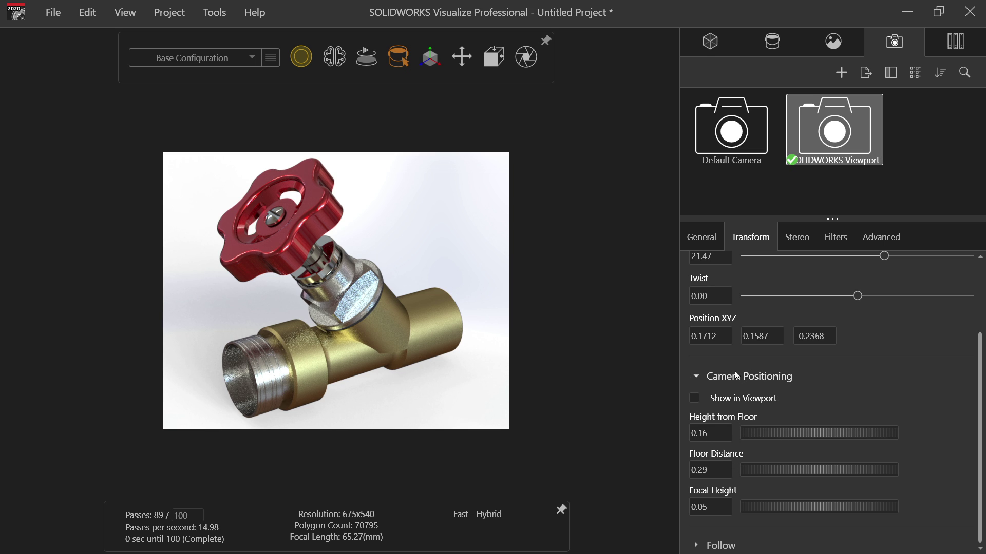
left_click(795, 239)
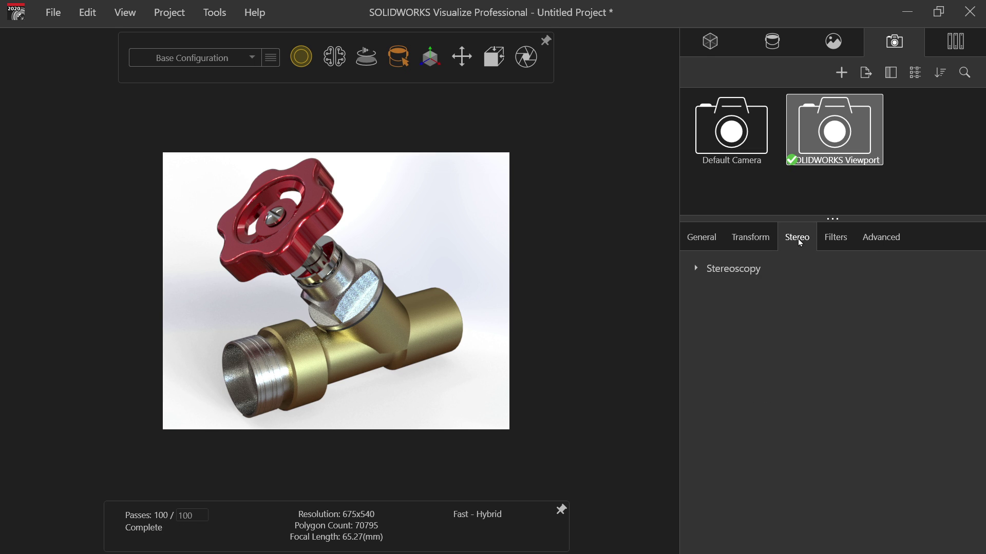
left_click(696, 237)
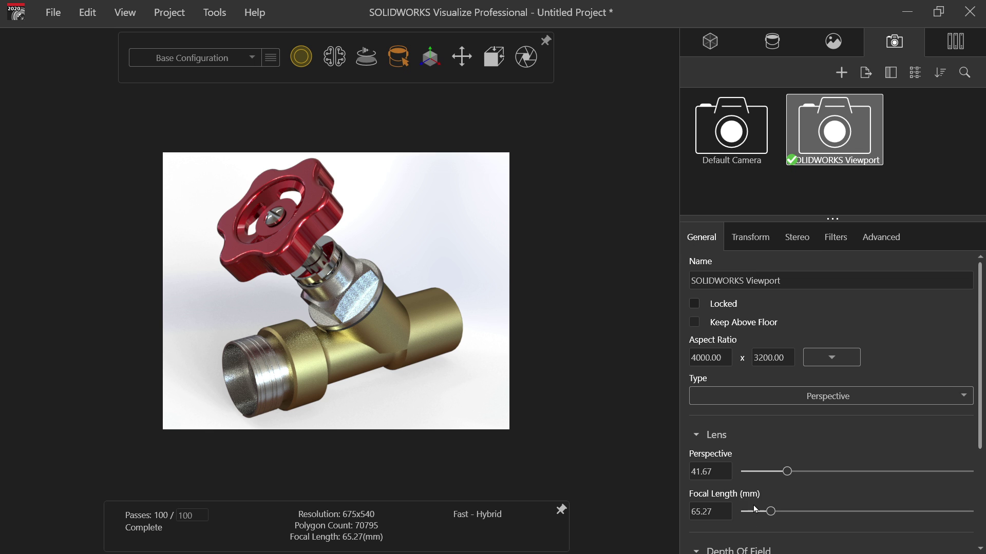
Set the Plain White environment's Floor Reflection to 1.00 and its floor Shadow Intensity to 1.50.
scroll(753, 501, "down", 5)
scroll(752, 354, "up", 5)
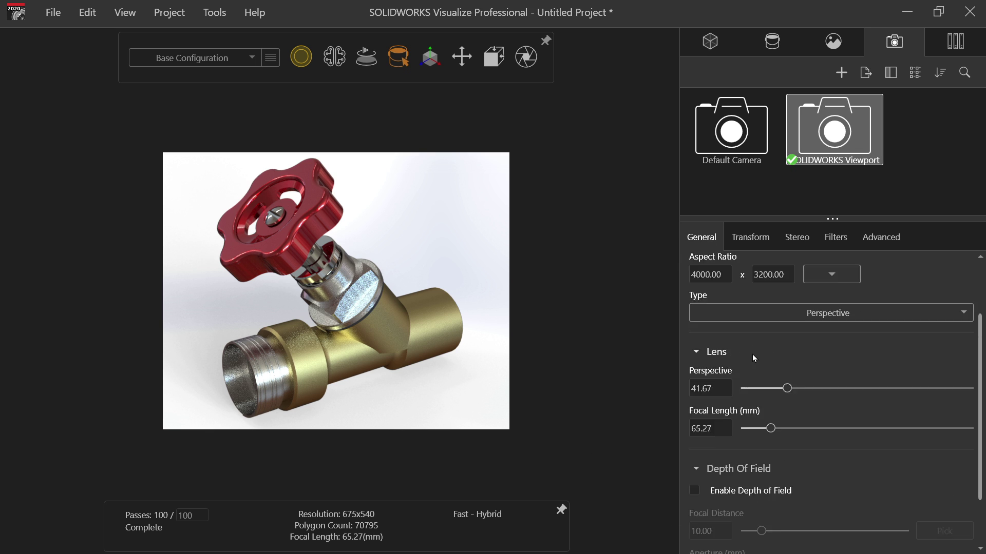
left_click(833, 42)
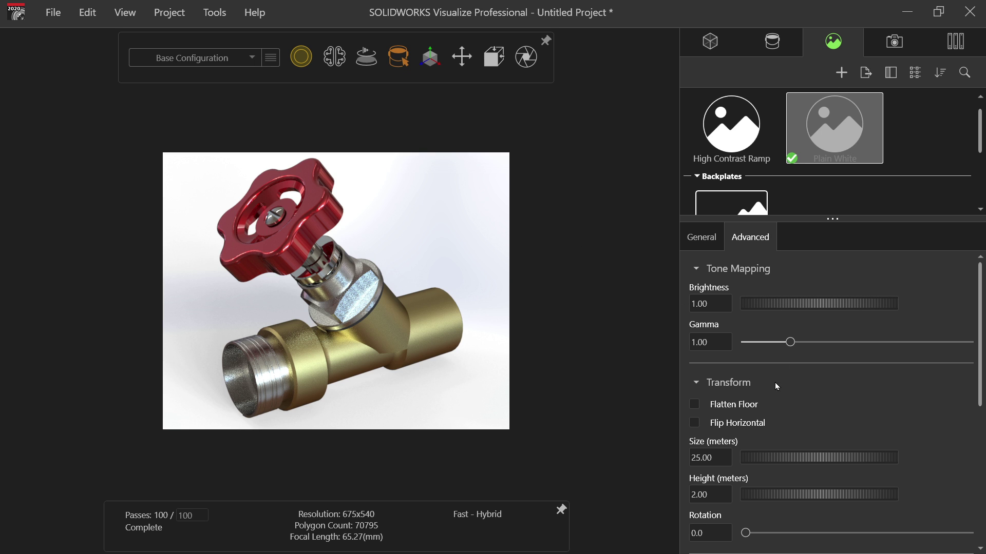
scroll(849, 488, "down", 6)
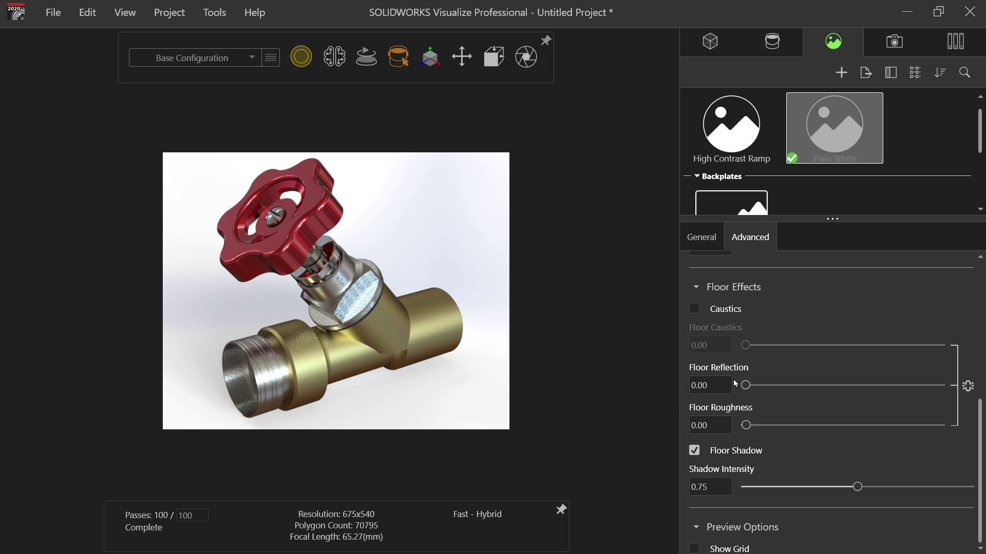
left_click_drag(748, 385, 964, 395)
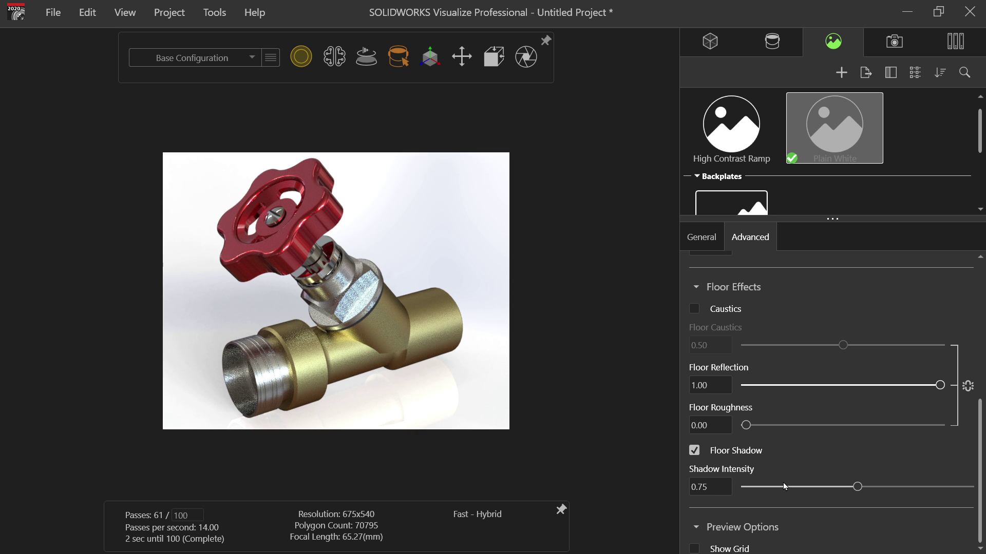
left_click_drag(856, 486, 971, 489)
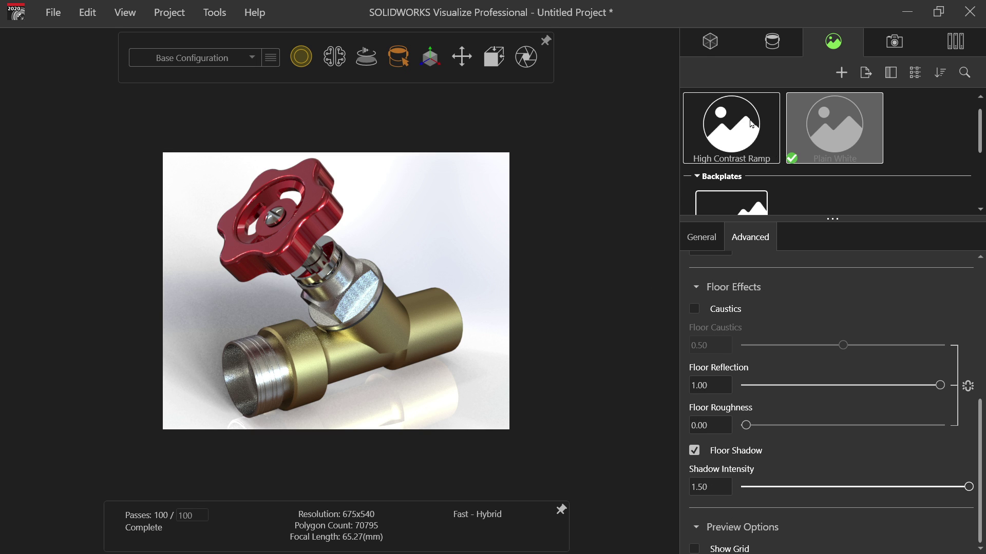
Try the Accurate renderer on the valve in the viewport and switch to Preview mode.
mouse_move(307, 60)
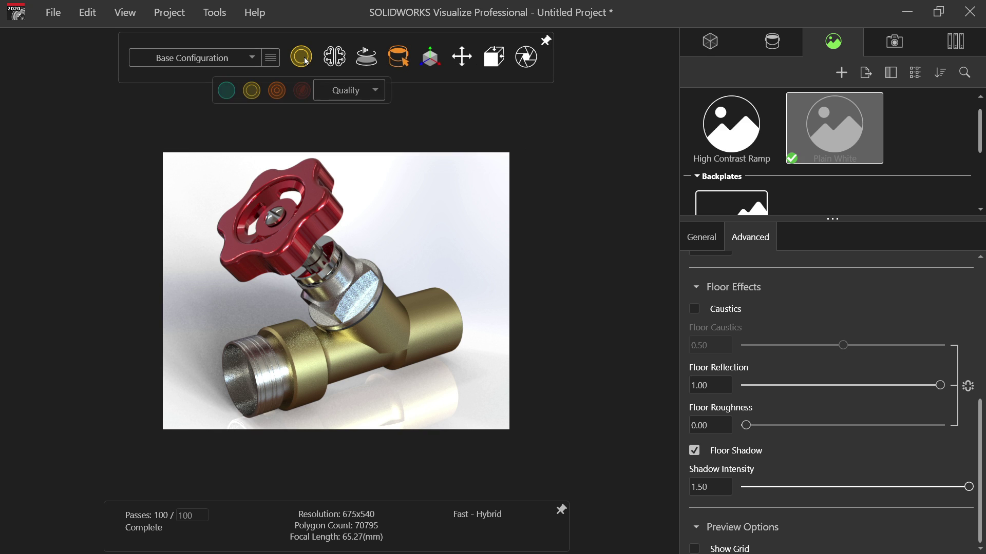
left_click(277, 91)
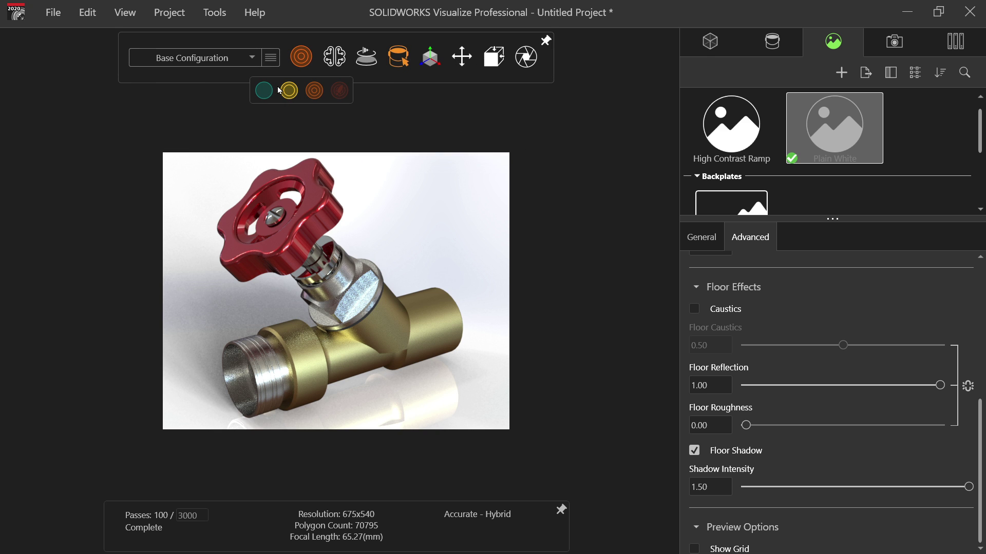
left_click(314, 91)
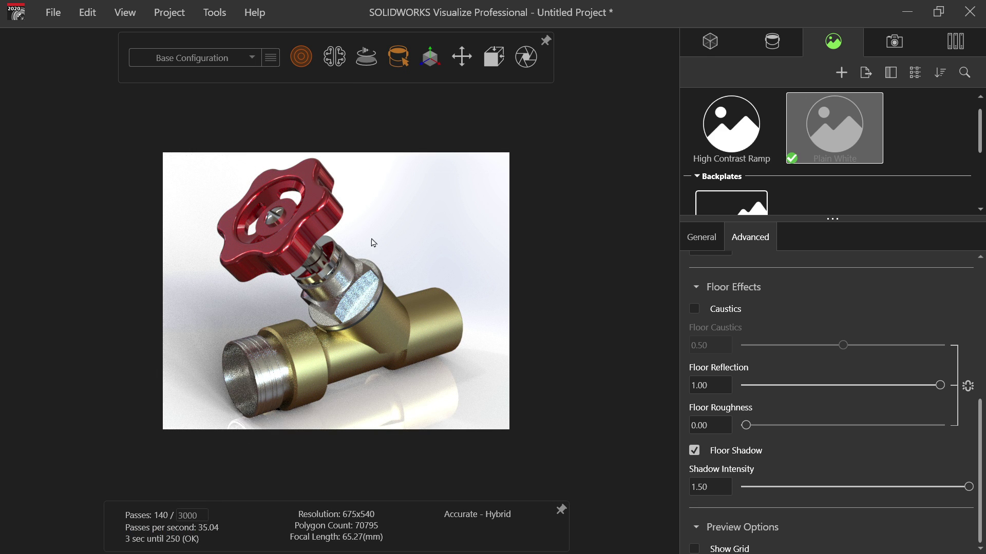
mouse_move(297, 61)
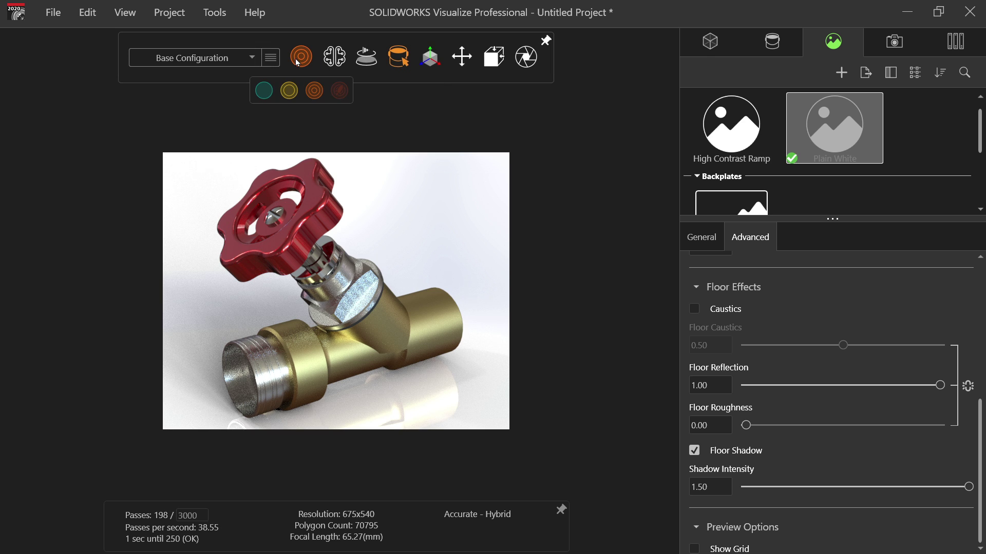
left_click(264, 96)
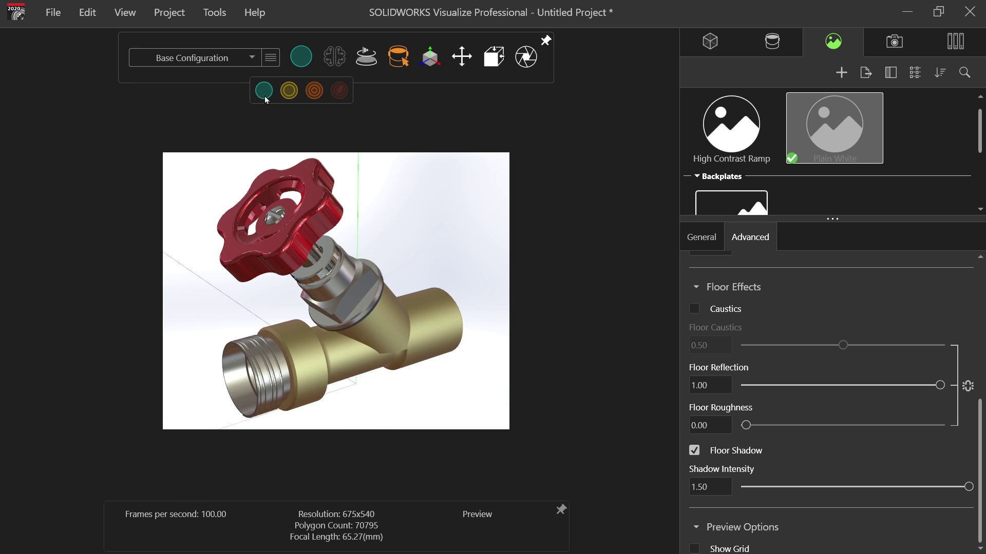
Play the valve's turntable rotation while varying its speed and direction, and reset it and turn it off.
left_click(369, 61)
left_click(329, 92)
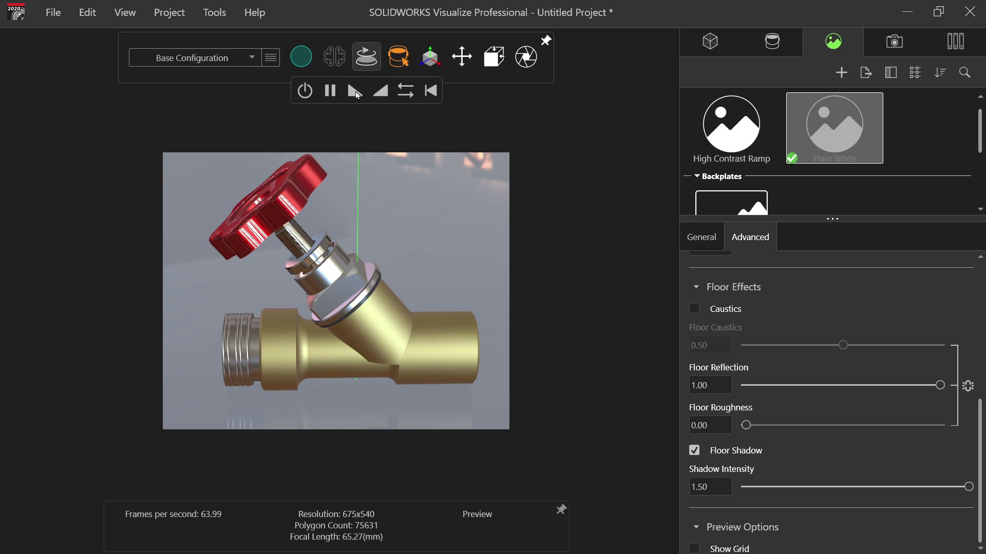
left_click(354, 92)
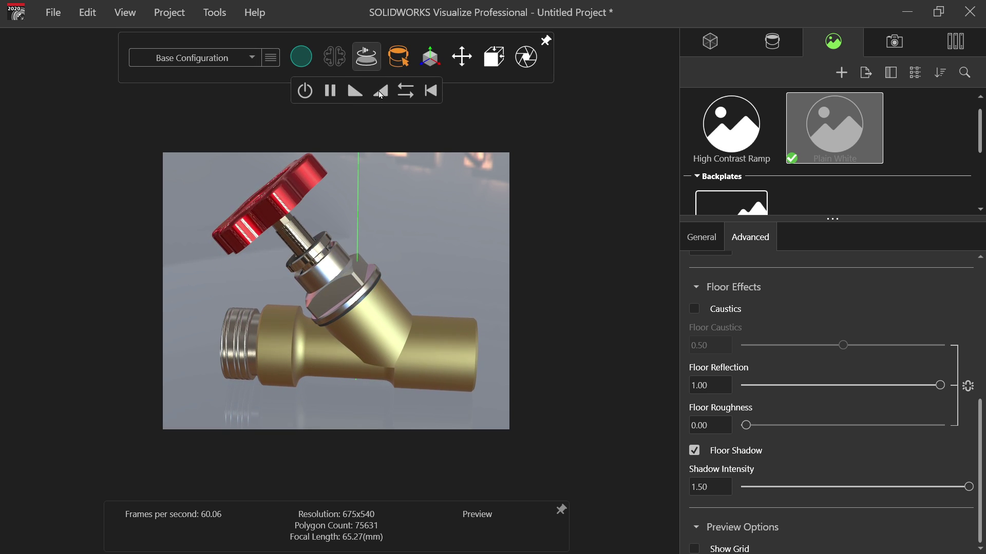
left_click(380, 93)
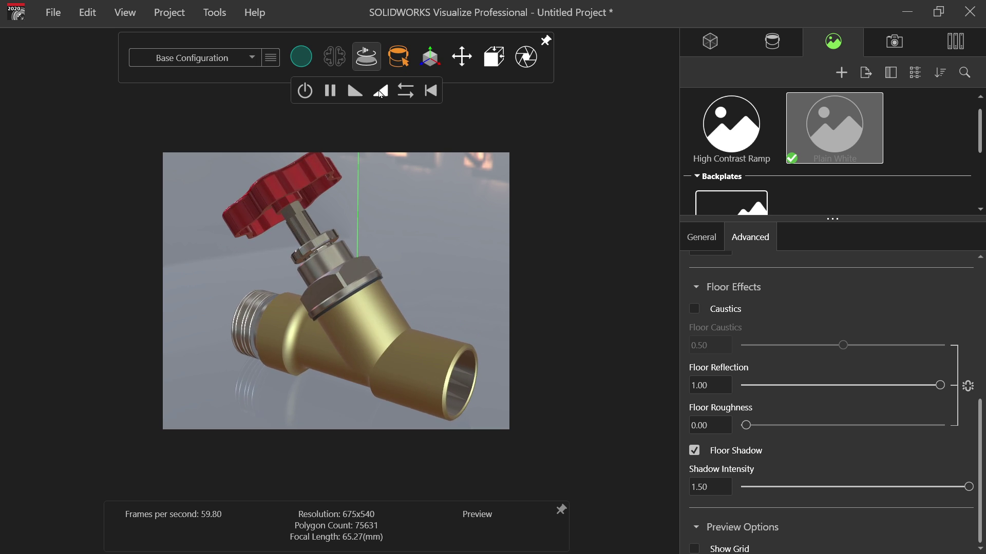
left_click(406, 90)
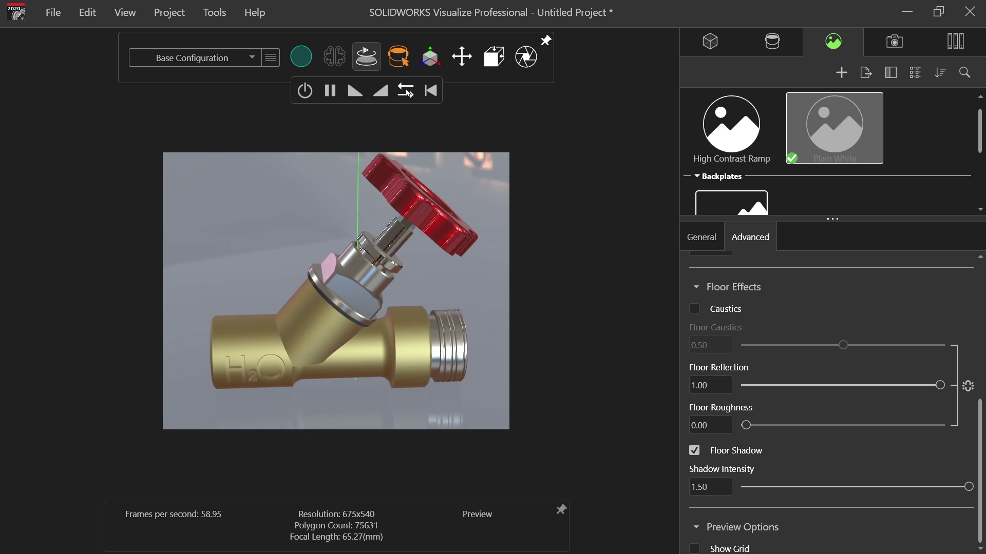
left_click(432, 92)
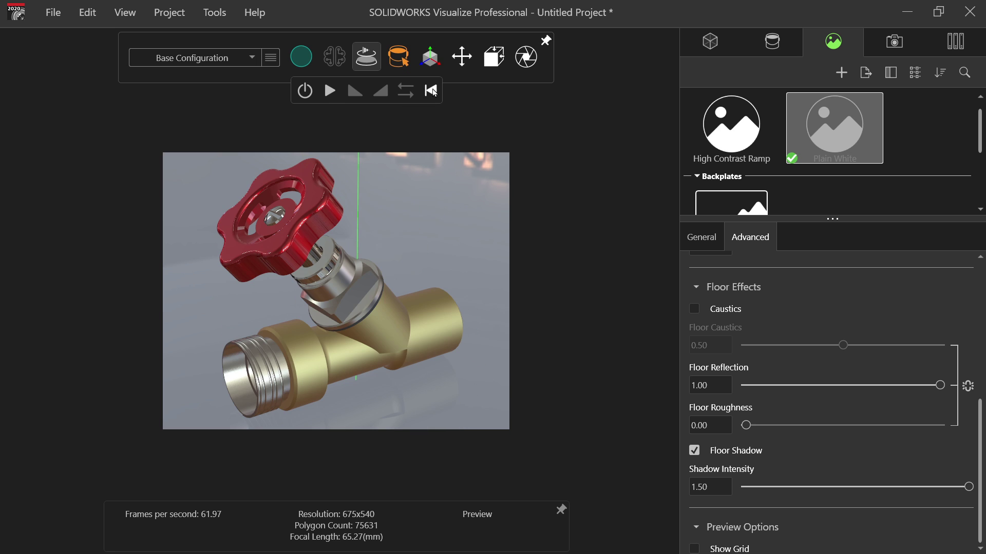
left_click(372, 58)
Switch the viewport renderer to Fast.
mouse_move(301, 56)
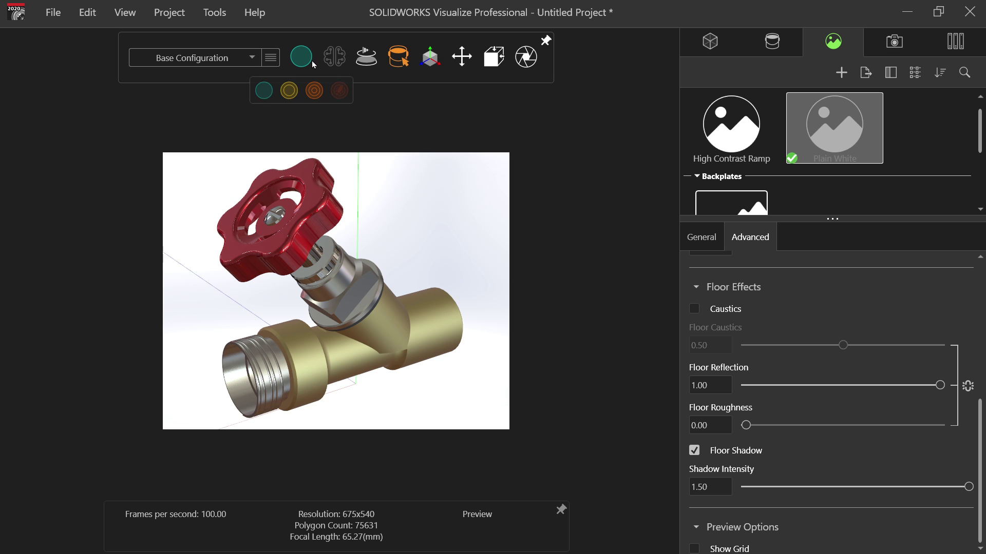
left_click(289, 91)
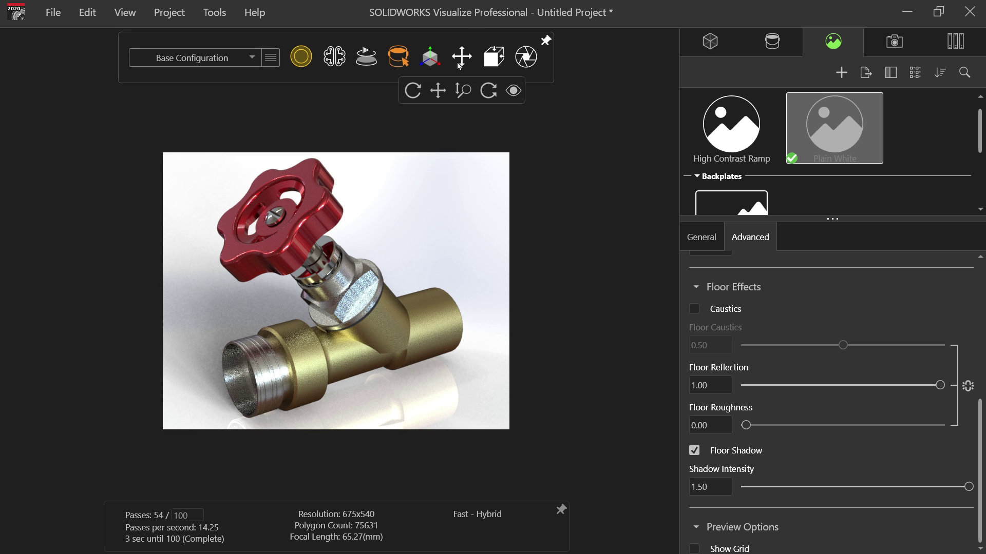
mouse_move(497, 65)
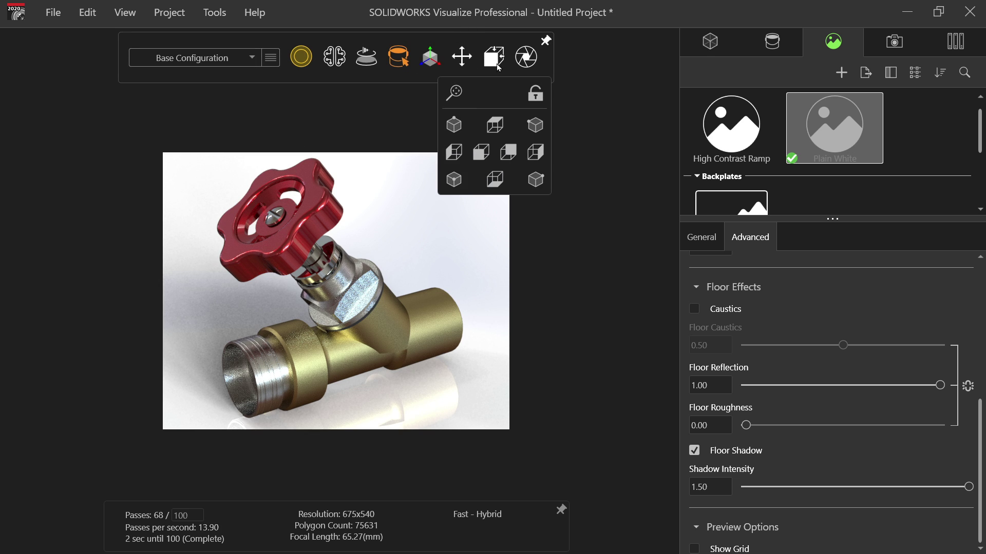
Set up an image output with the file name valve, keeping the JPEG format and Render output mode.
left_click(526, 59)
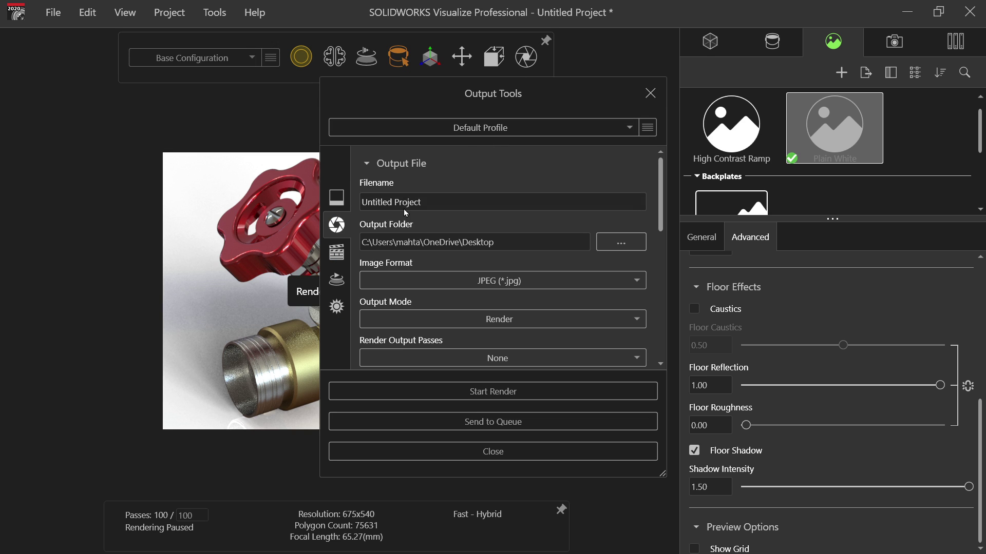
left_click_drag(421, 202, 343, 201)
type("valve")
left_click(507, 283)
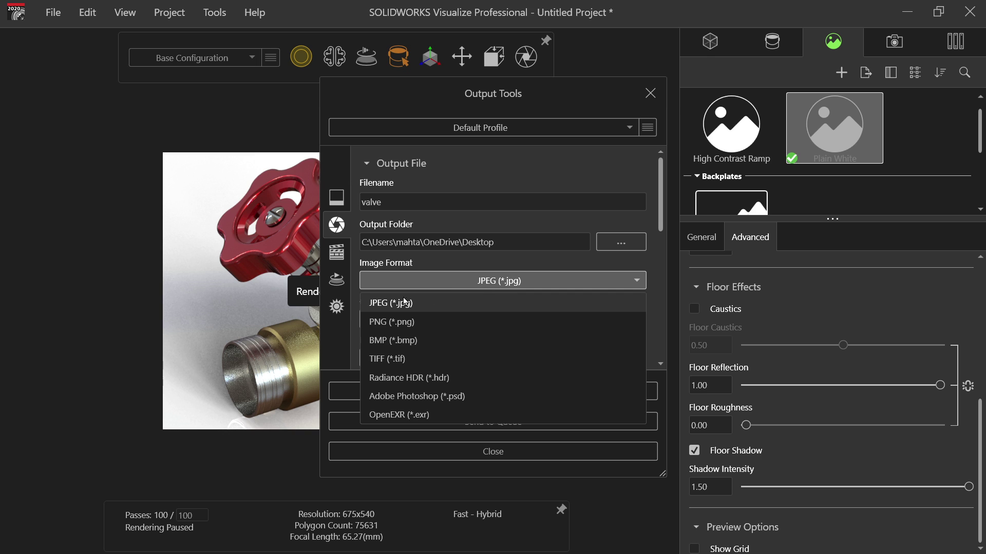
left_click(500, 285)
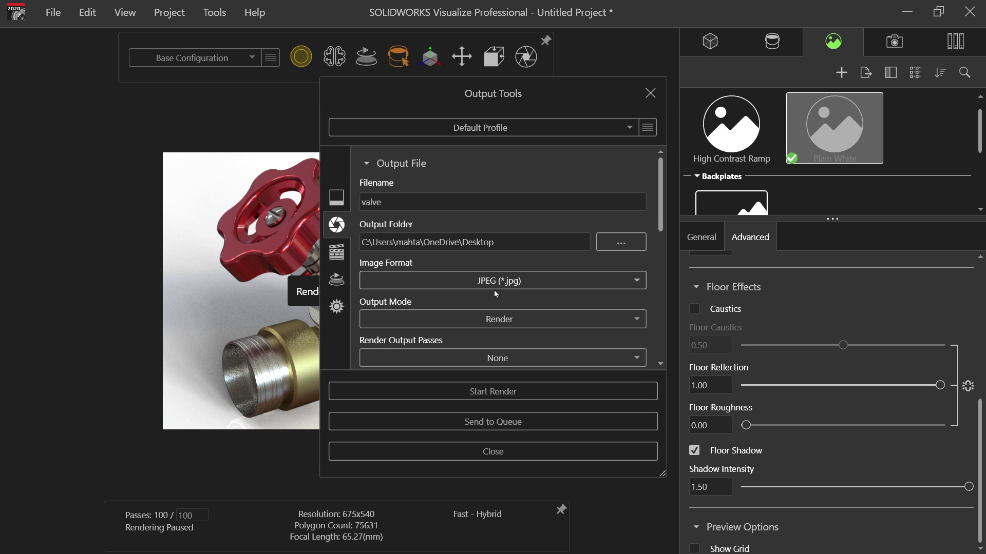
left_click(506, 319)
left_click(506, 319)
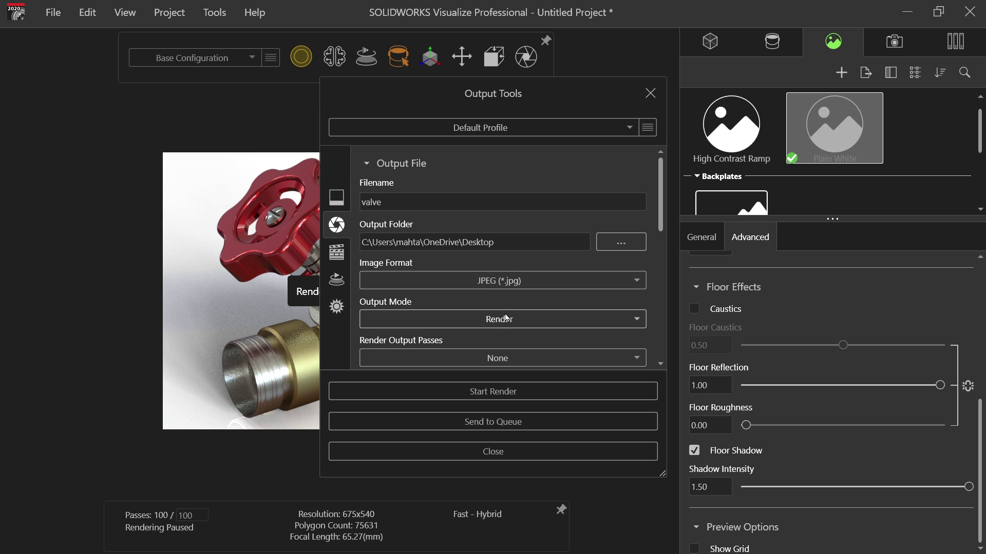
Start the final render at 1350 x 1080 pixels with the Fast renderer in Quality mode.
left_click_drag(662, 218, 659, 291)
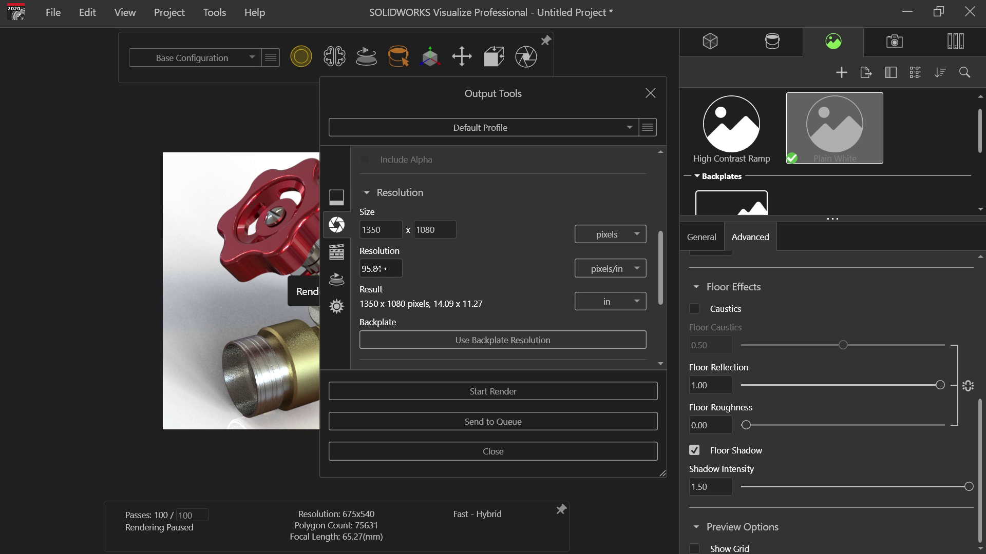
left_click_drag(380, 268, 361, 271)
left_click_drag(370, 269, 534, 281)
left_click_drag(663, 267, 658, 321)
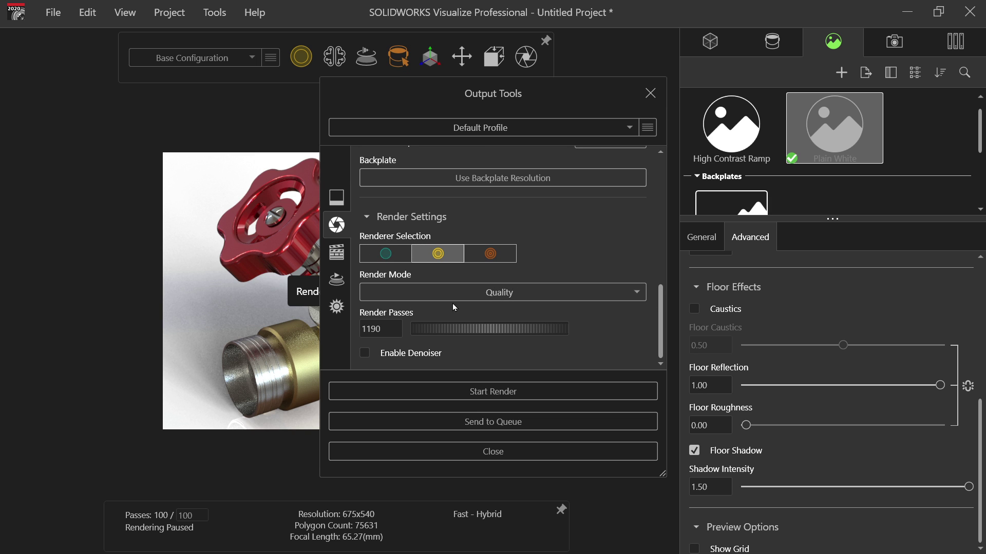
left_click(480, 298)
left_click(480, 296)
left_click(495, 393)
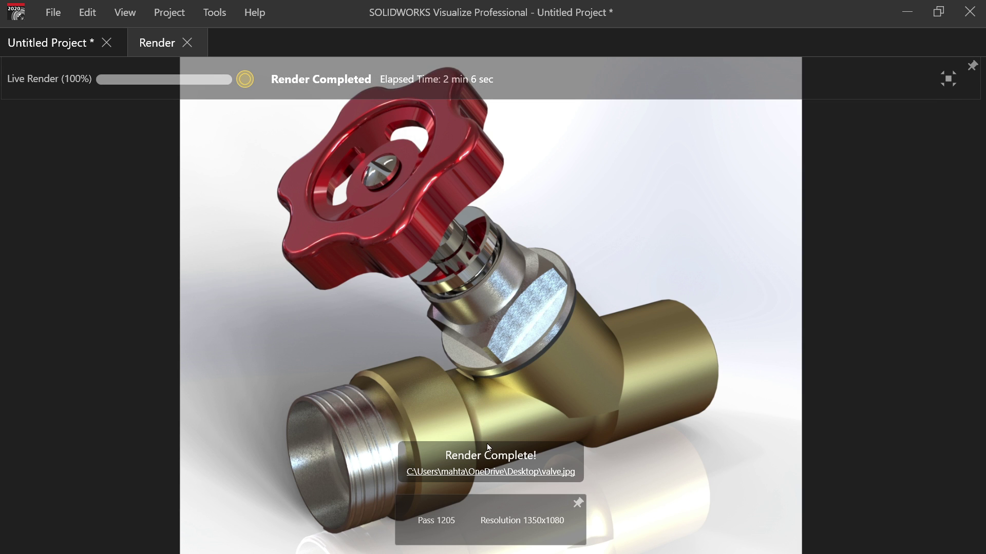
Open the saved valve.jpg from its output folder to inspect it, and return to the completed render.
left_click(490, 473)
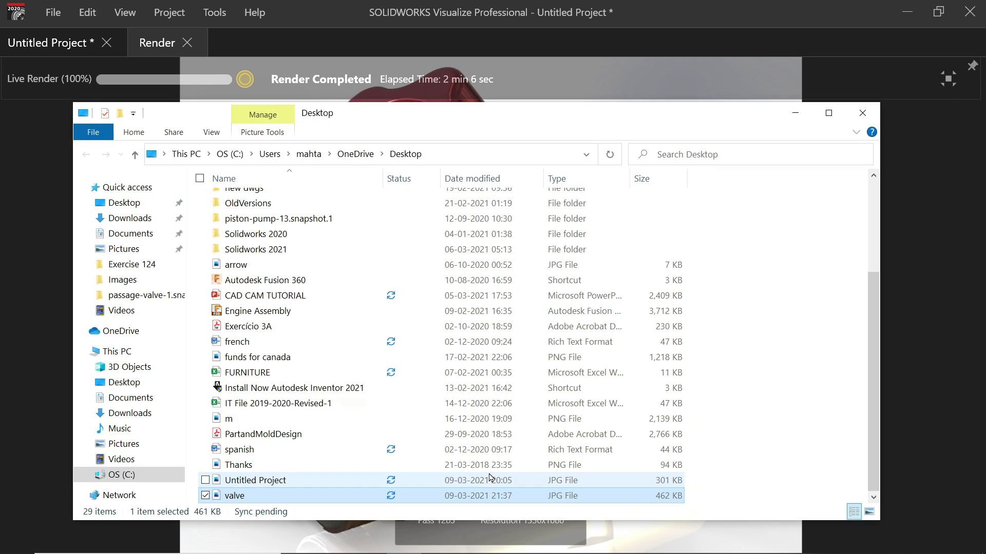
double_click(313, 496)
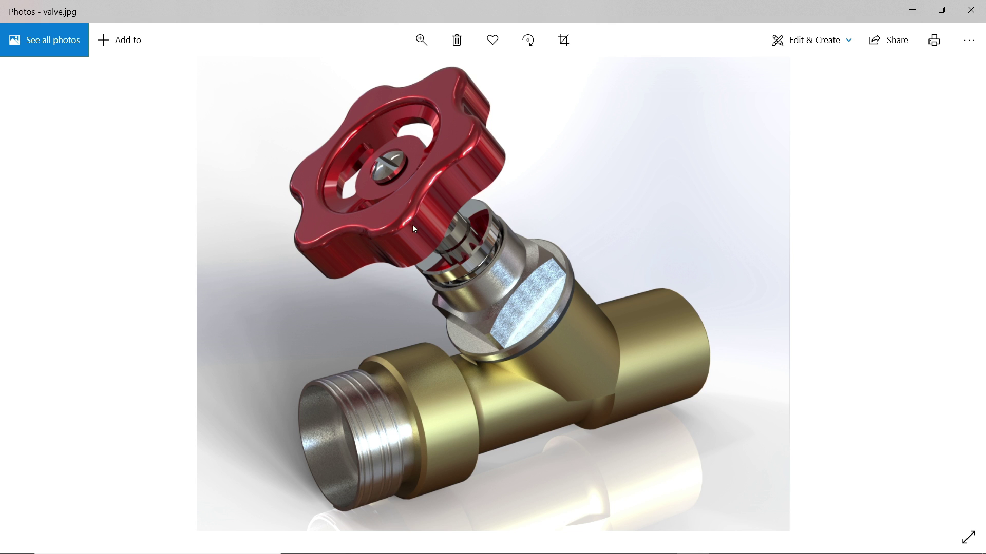
left_click(912, 10)
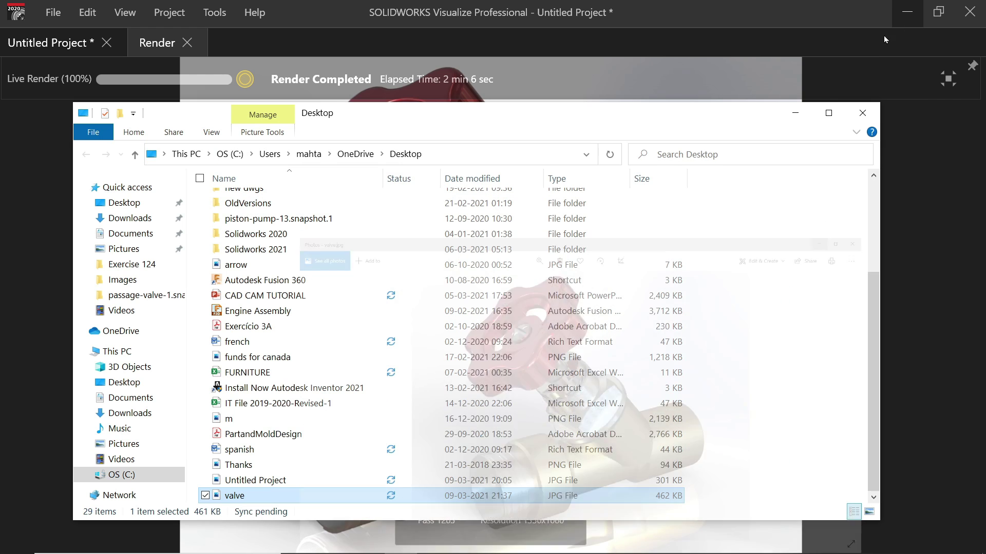
left_click(863, 113)
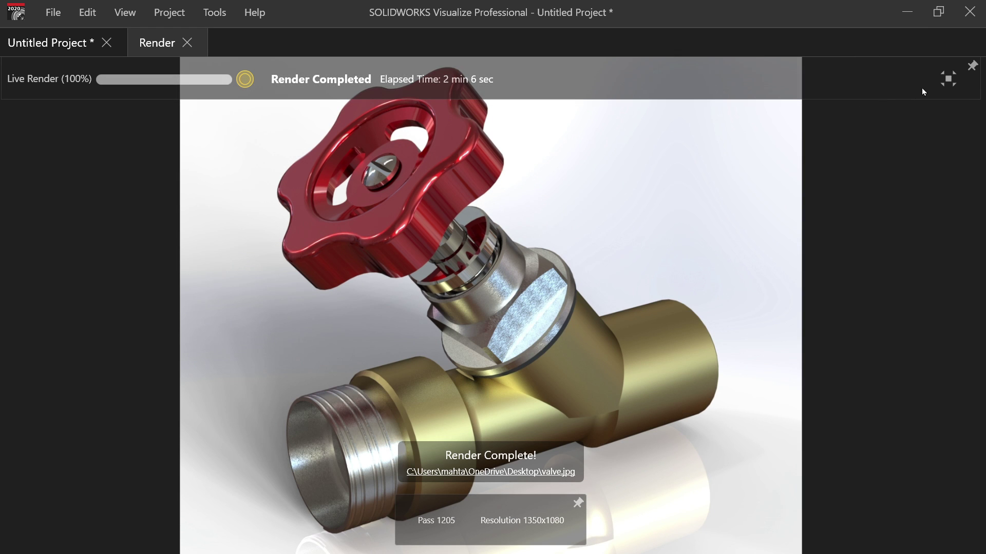
View the completed render enlarged and fitted again, and close it to return to the project.
left_click(947, 81)
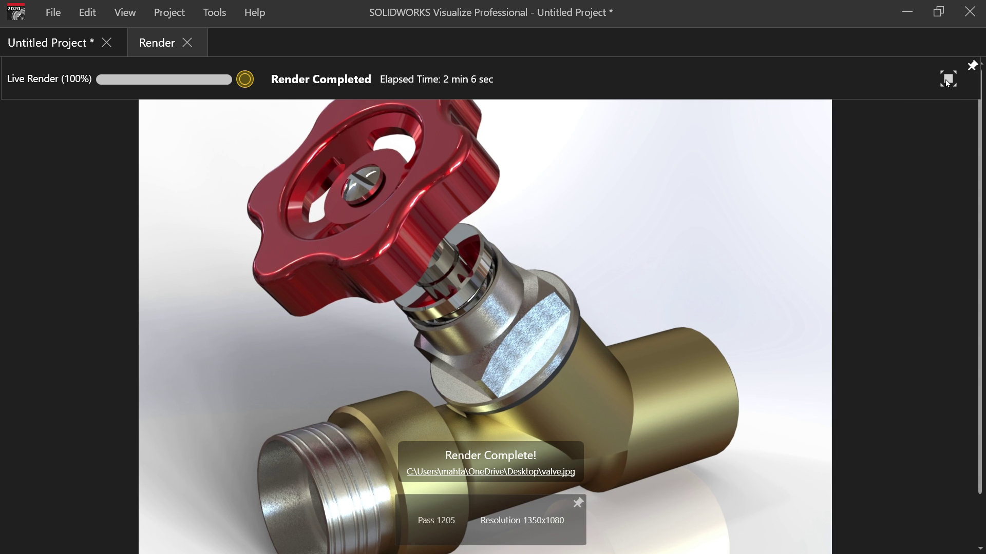
left_click(948, 81)
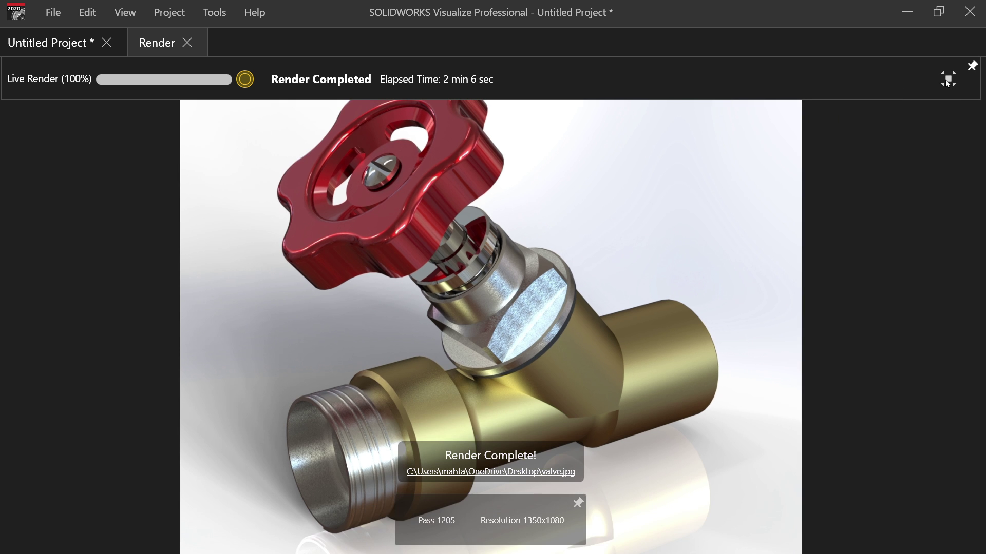
left_click(189, 43)
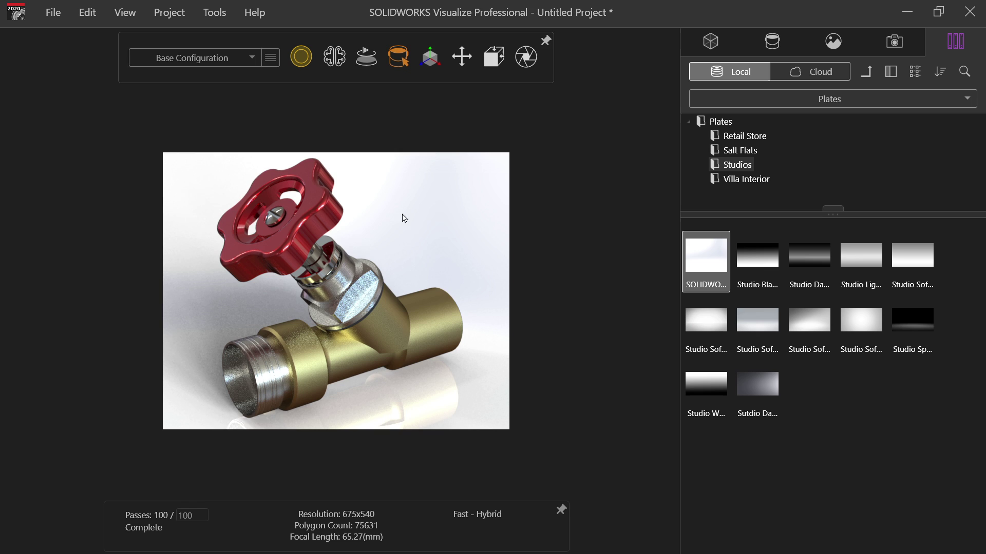